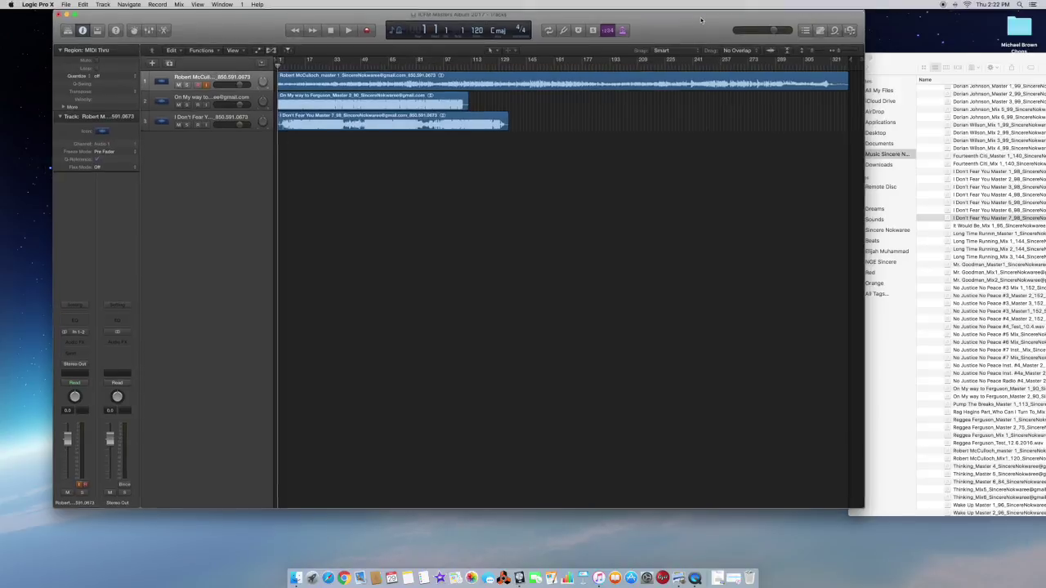
Find the Mr. Goodman song in the ICFM iTunes playlist, then hide iTunes to reveal the project.
mouse_move(701, 20)
mouse_down()
mouse_move(690, 41)
mouse_move(675, 41)
mouse_move(684, 23)
mouse_up()
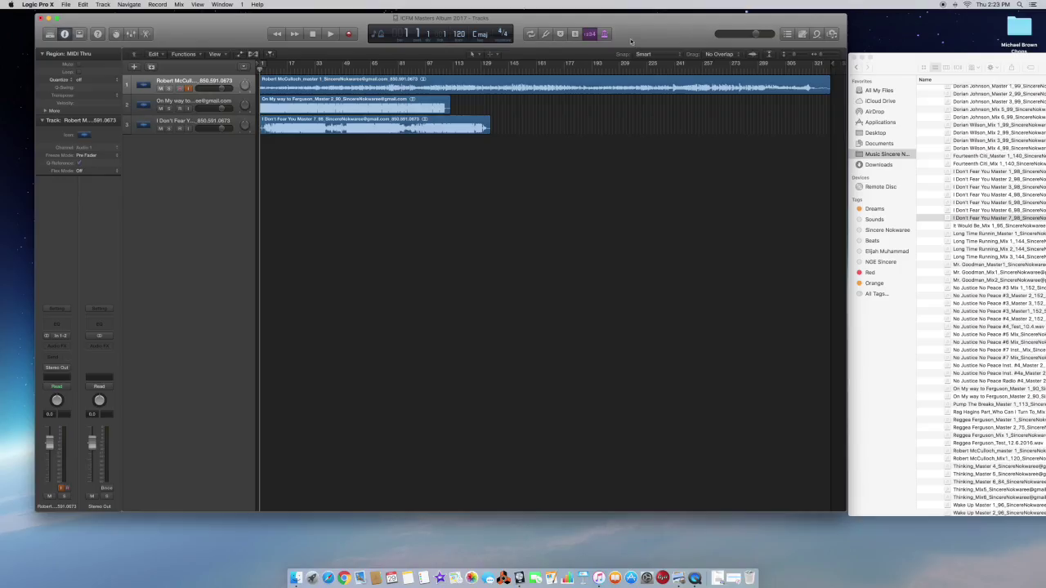
drag(644, 32, 636, 31)
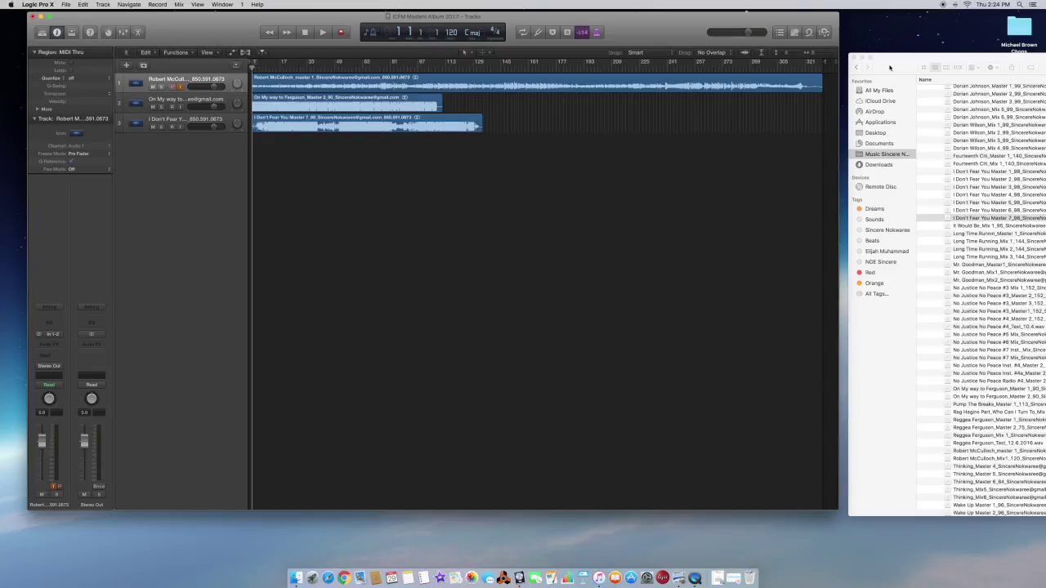
click(891, 69)
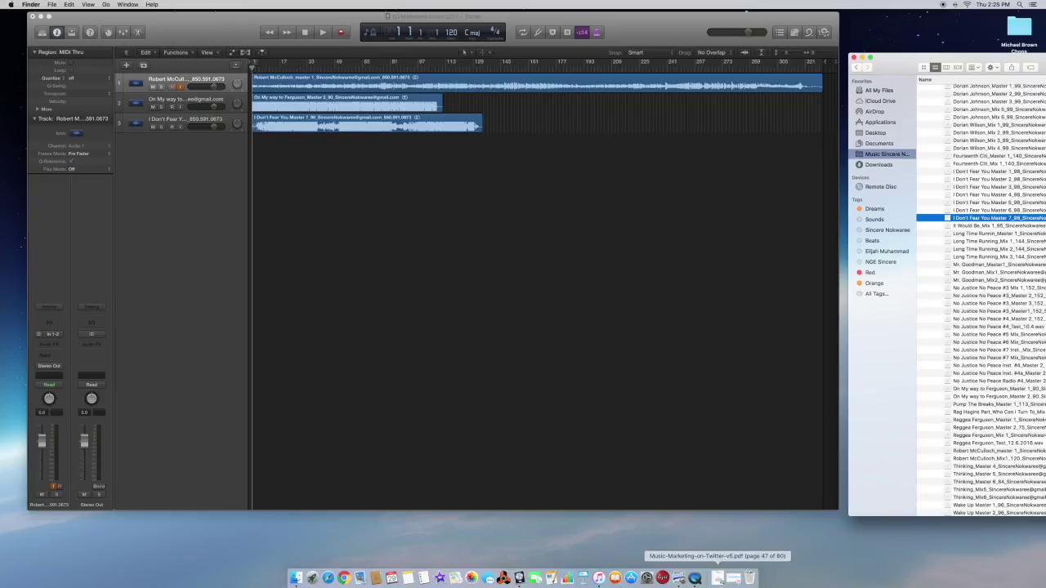
click(599, 578)
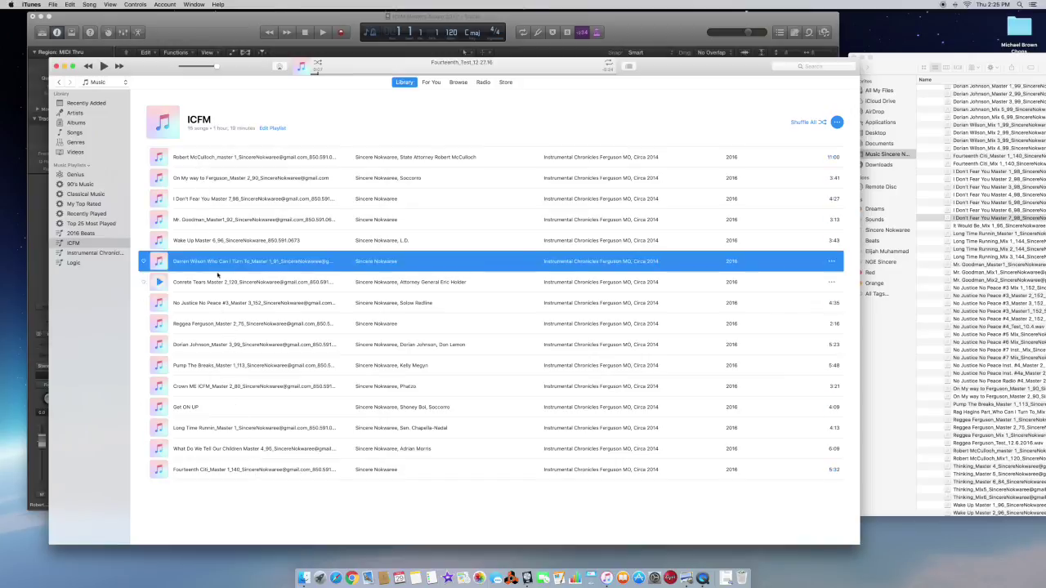
click(206, 220)
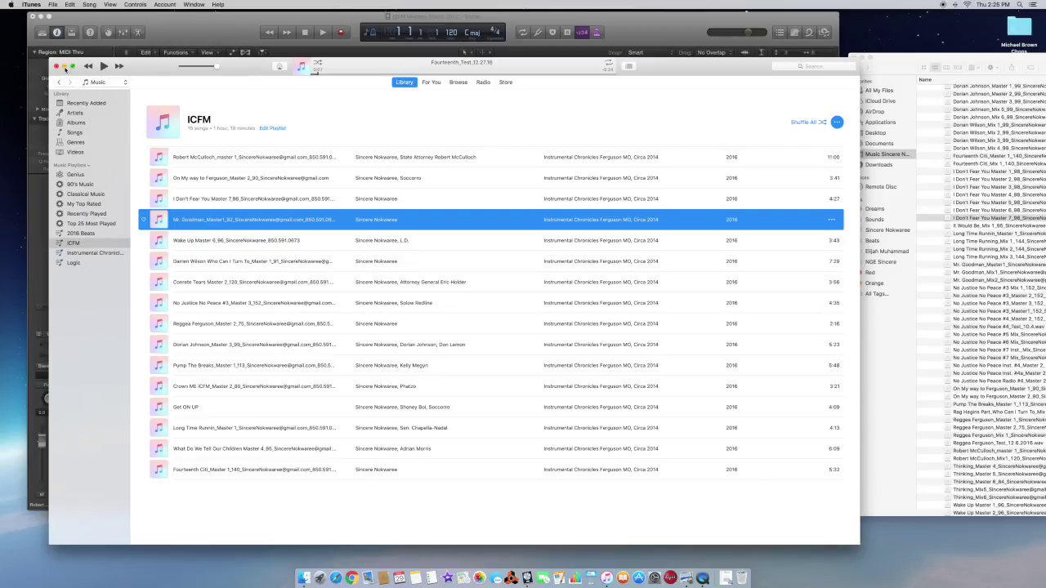
click(63, 67)
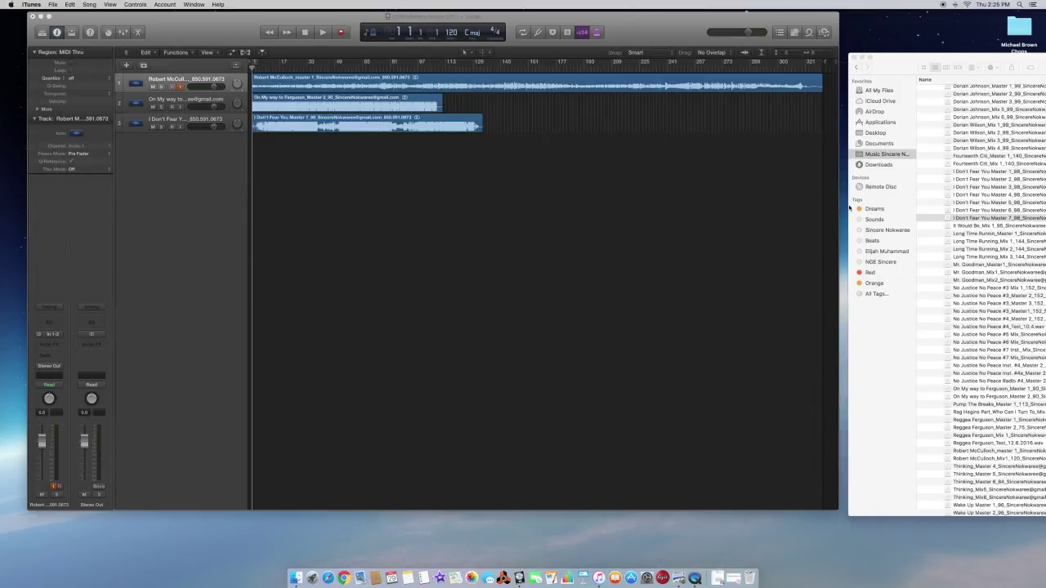
Move the file browser left and scroll down so the full Mr. Goodman file names are readable.
drag(897, 65, 881, 62)
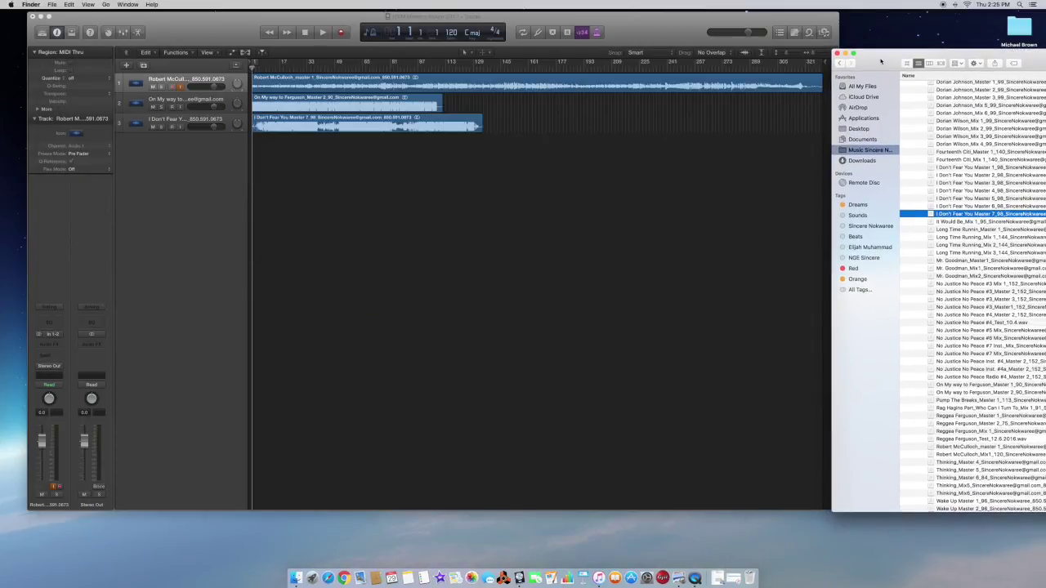
scroll(943, 365, down, 5)
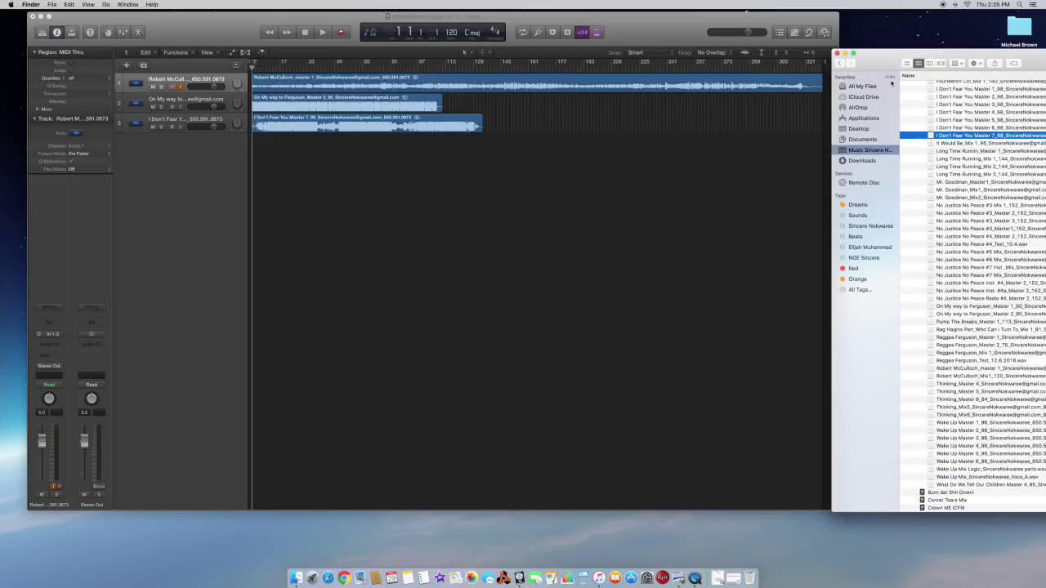
drag(891, 57, 805, 47)
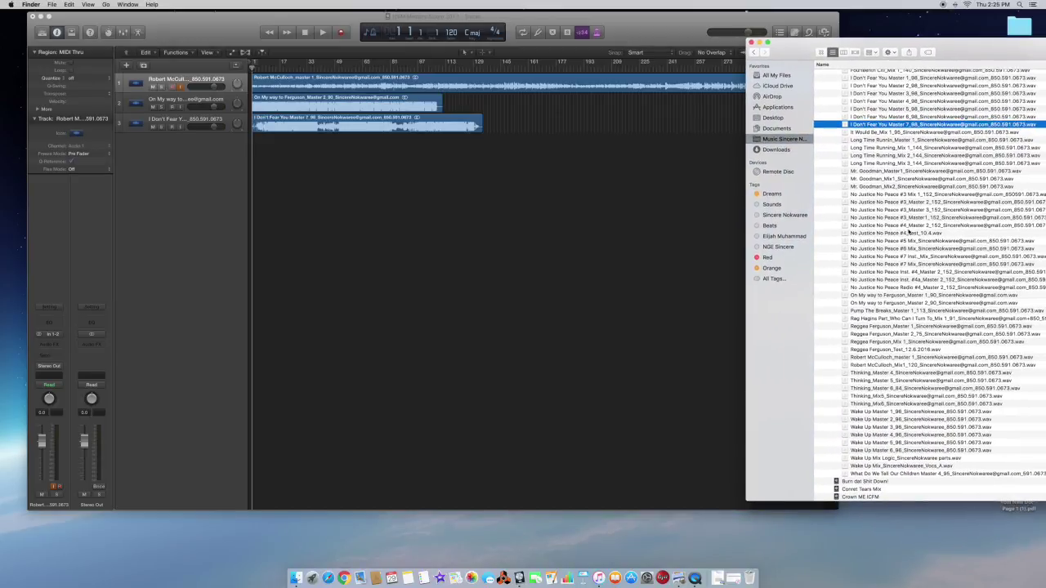
drag(979, 49, 710, 69)
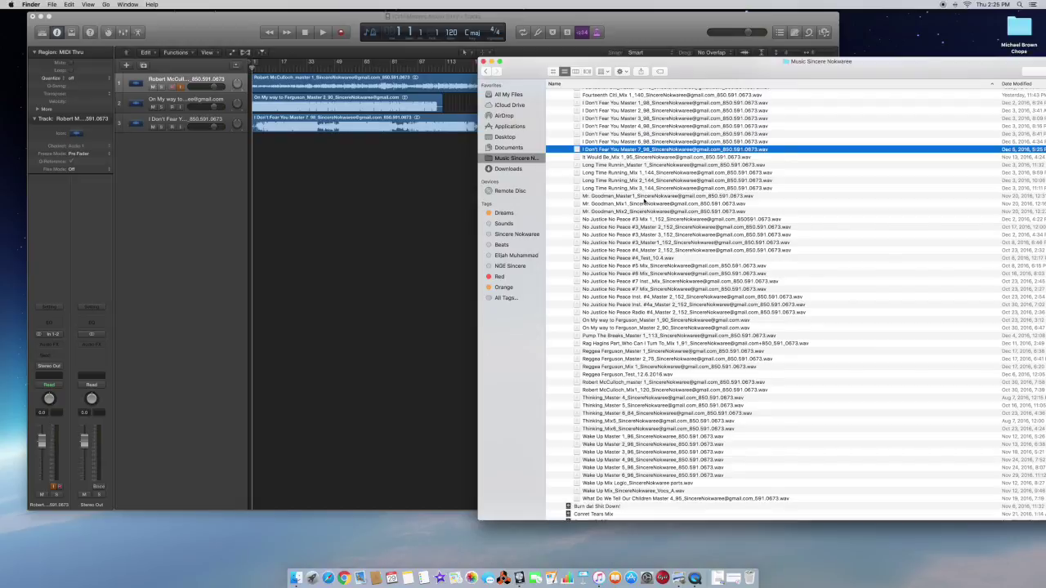
Compare the Mr. Goodman Mix1, Mix2 and Master1 files, then drag Mr. Goodman_Master1 into Logic as a new track.
click(646, 197)
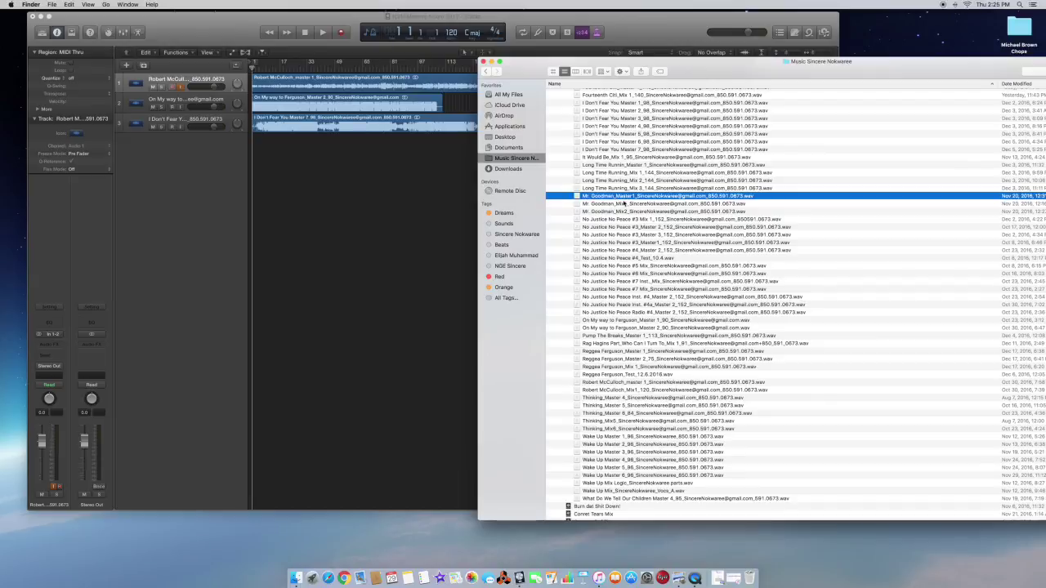
click(625, 204)
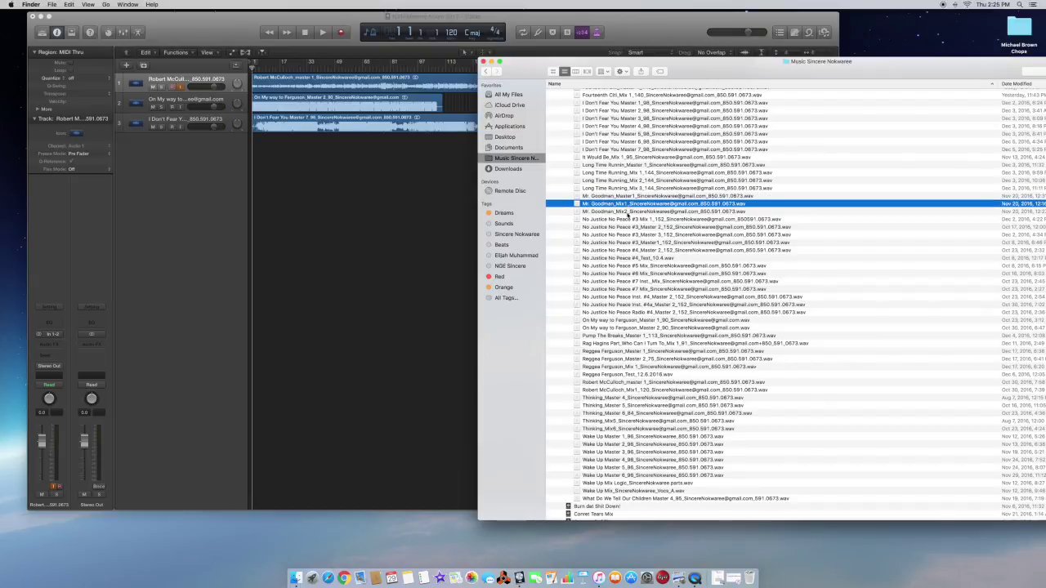
click(628, 212)
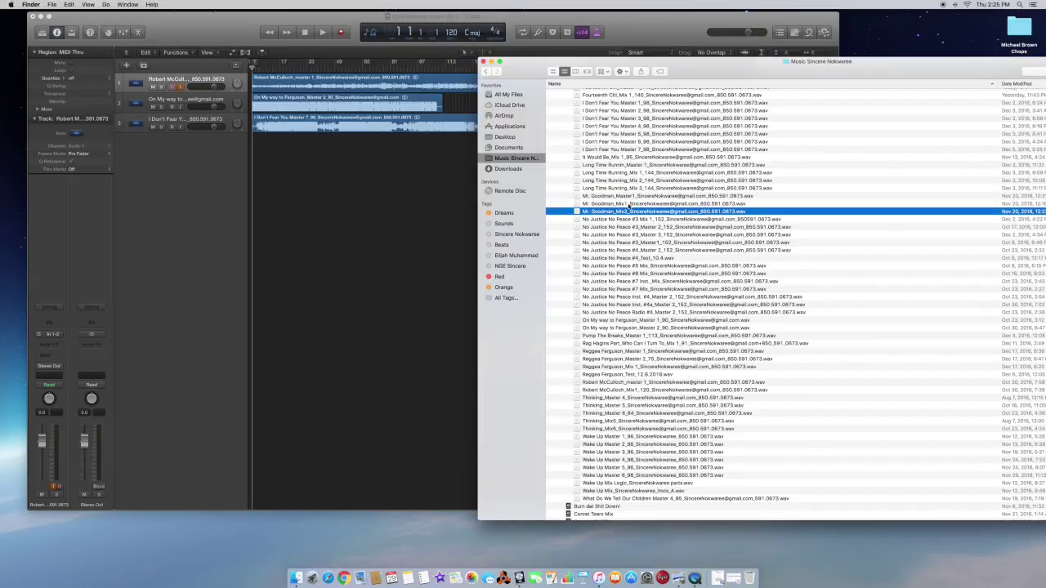
click(628, 205)
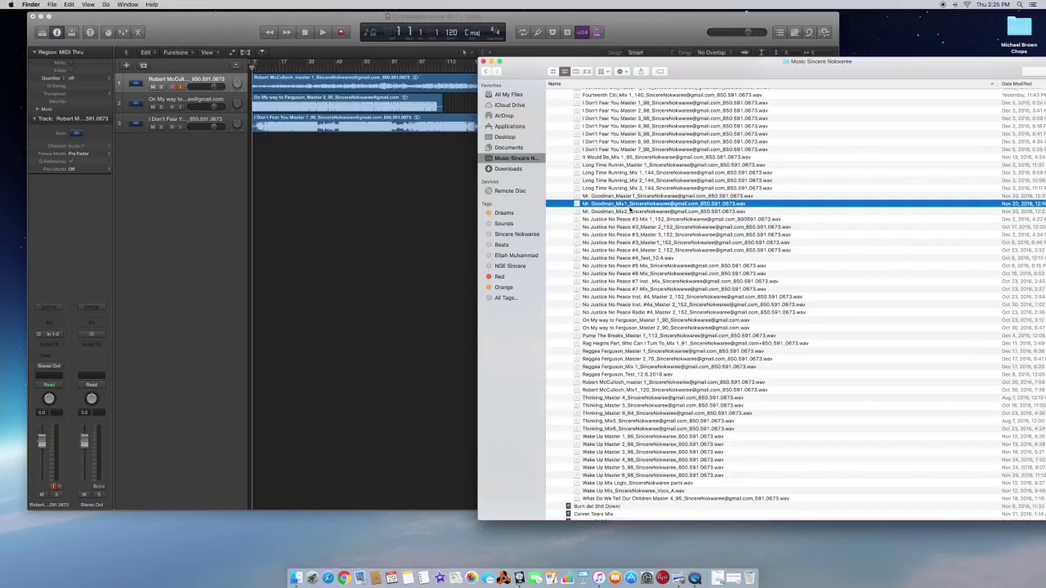
click(628, 211)
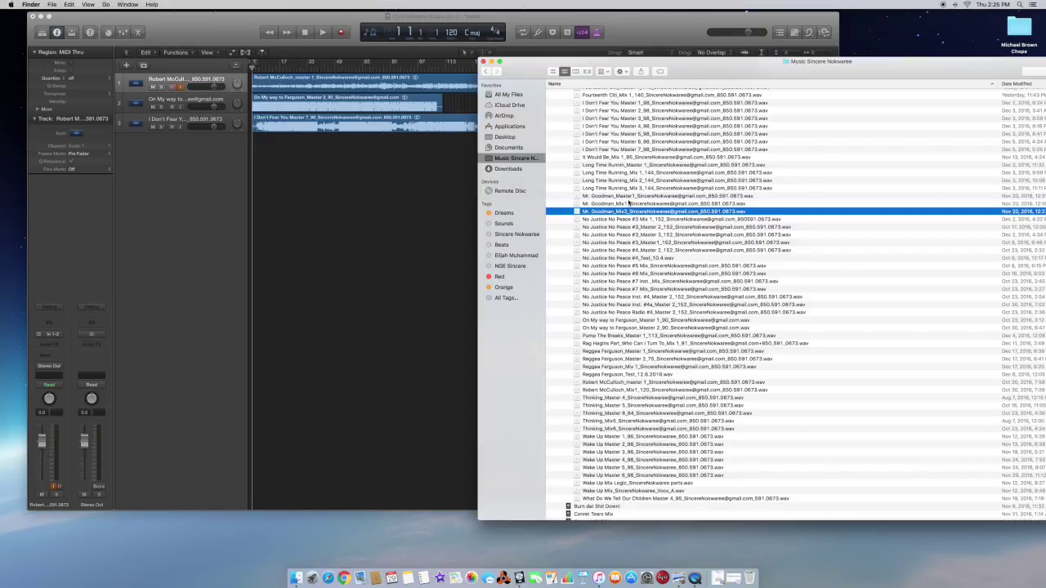
click(629, 197)
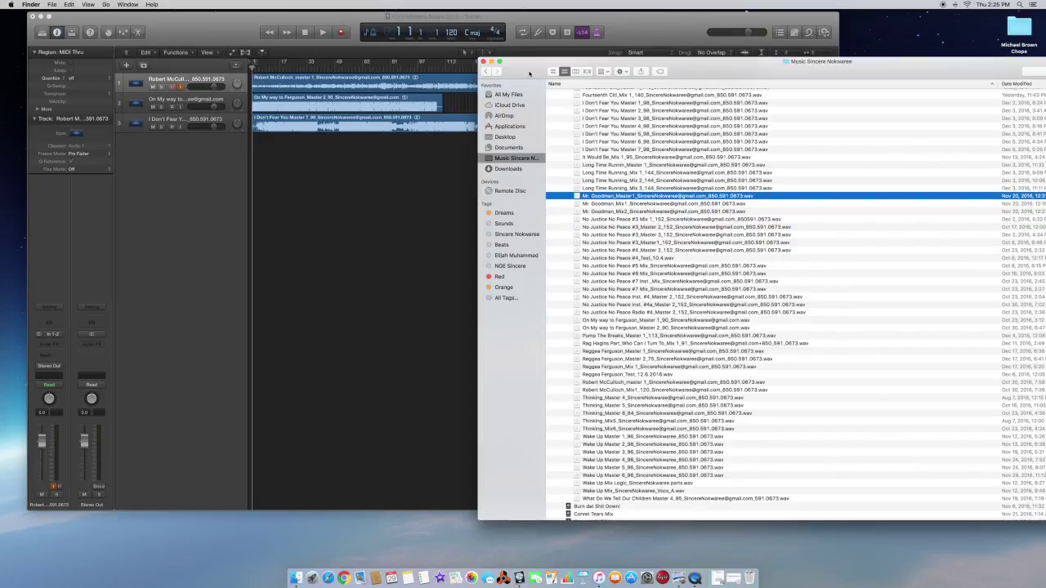
drag(528, 74, 885, 69)
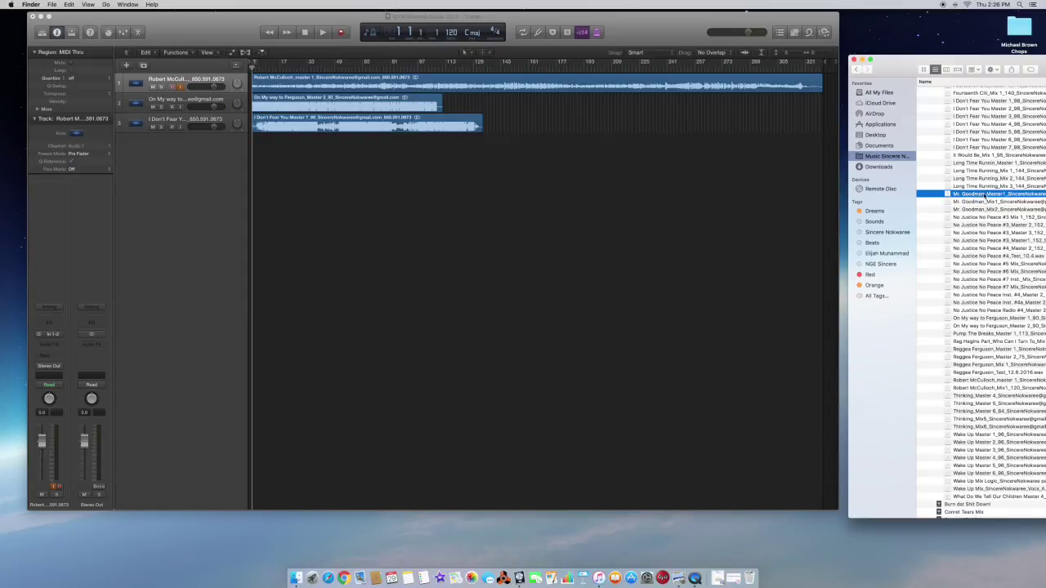
drag(986, 198, 253, 165)
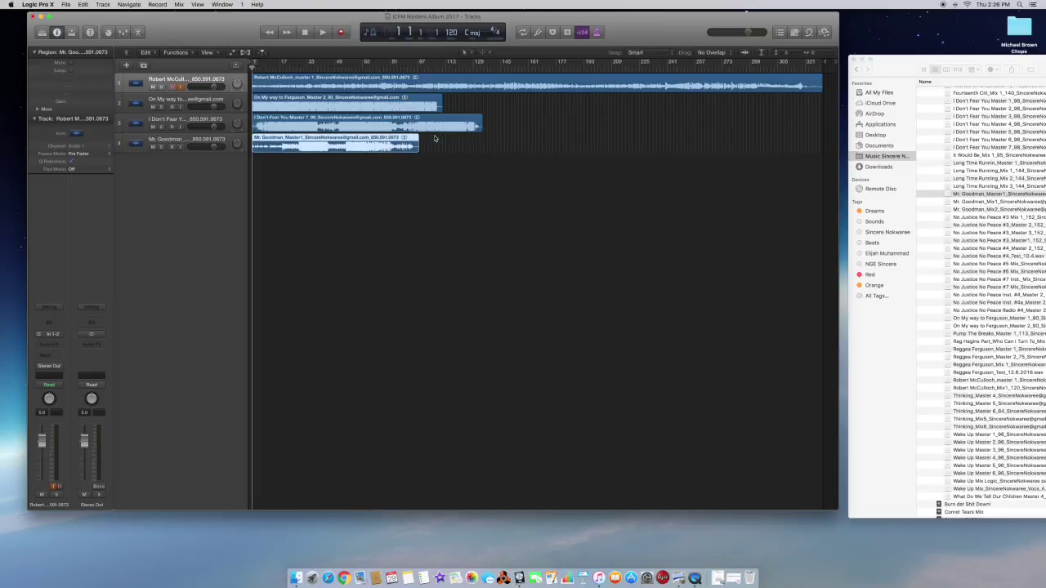
Deselect the new Mr. Goodman region on track 4.
click(456, 150)
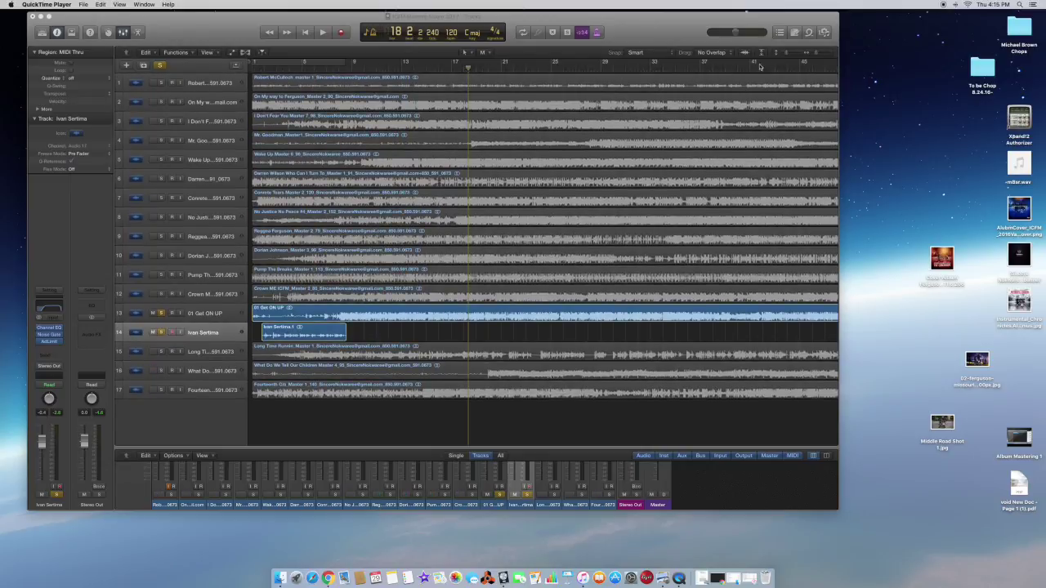
Zoom the timeline out to show every song in full, enlarge the mixer and window, and select Stereo Out.
click(814, 54)
drag(814, 54, 810, 55)
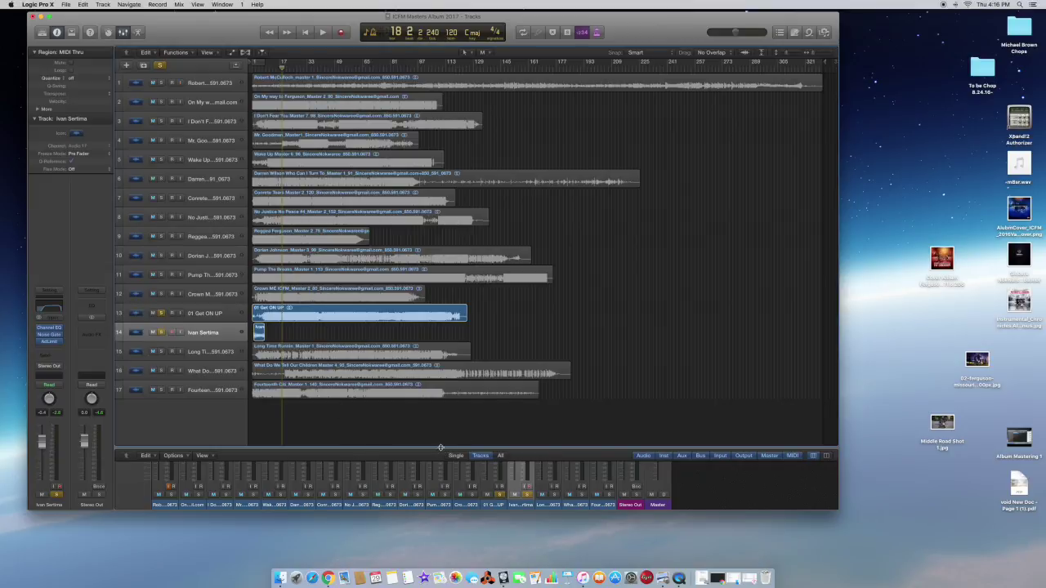
drag(441, 450, 464, 262)
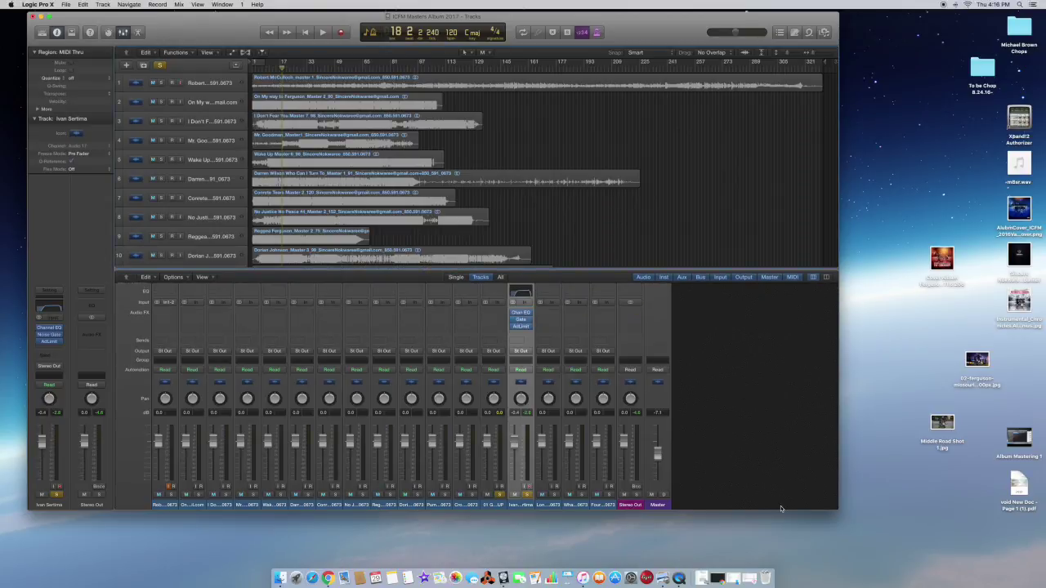
drag(852, 520, 881, 538)
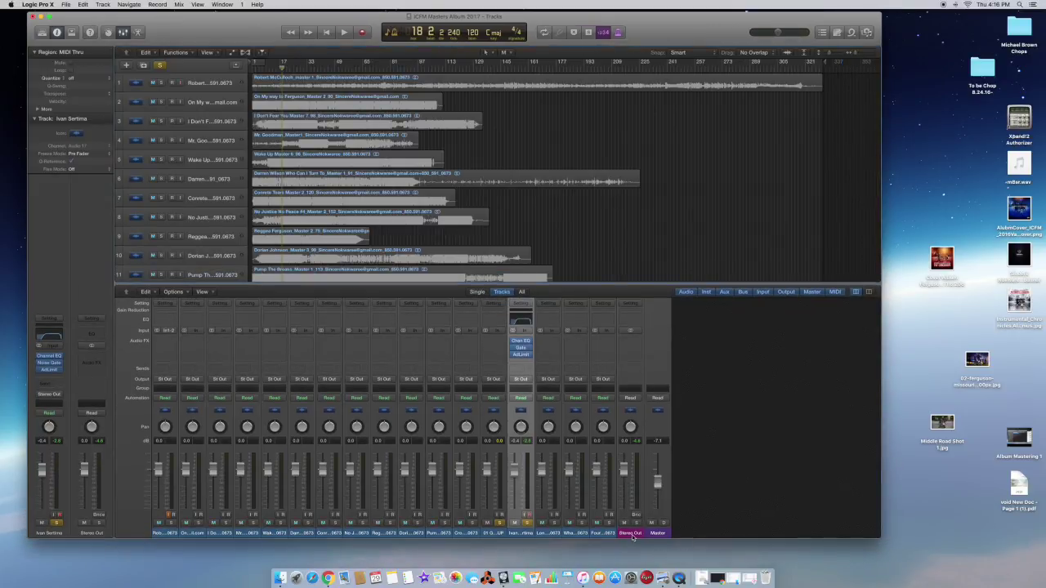
click(632, 535)
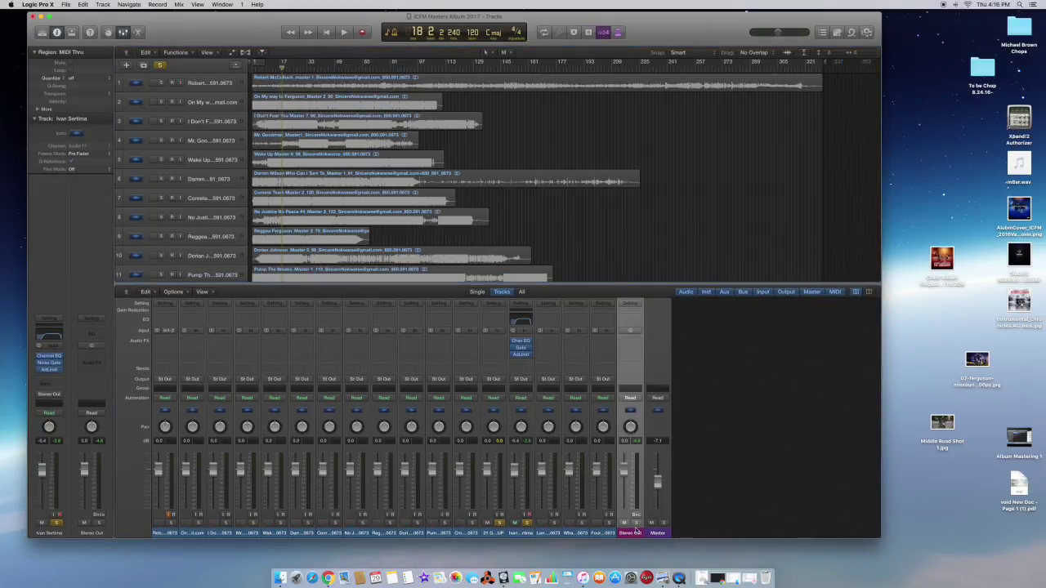
Insert a Metering > MultiMeter > Stereo plug-in on the Stereo Out channel.
click(639, 343)
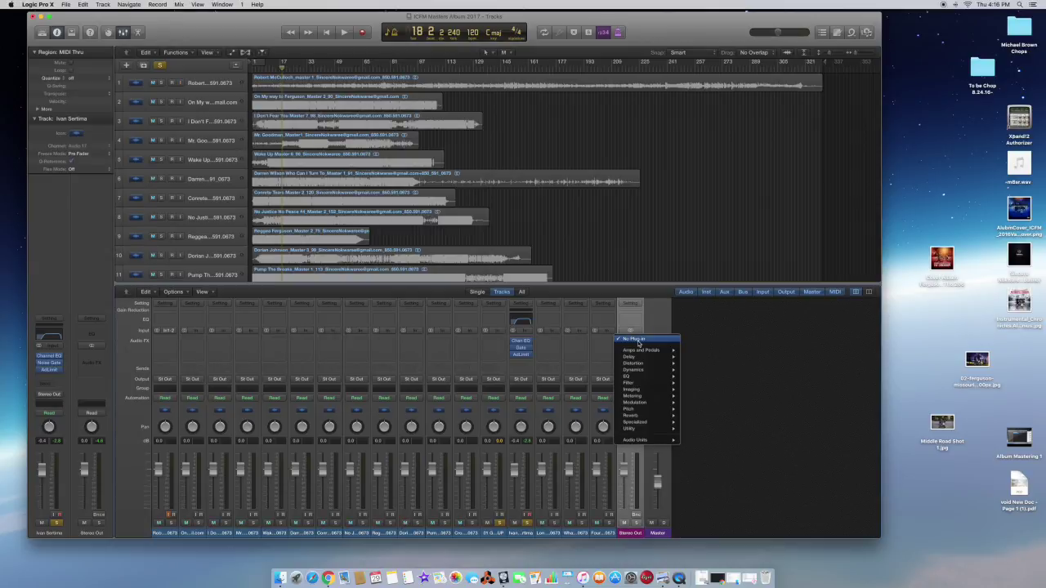
mouse_move(641, 390)
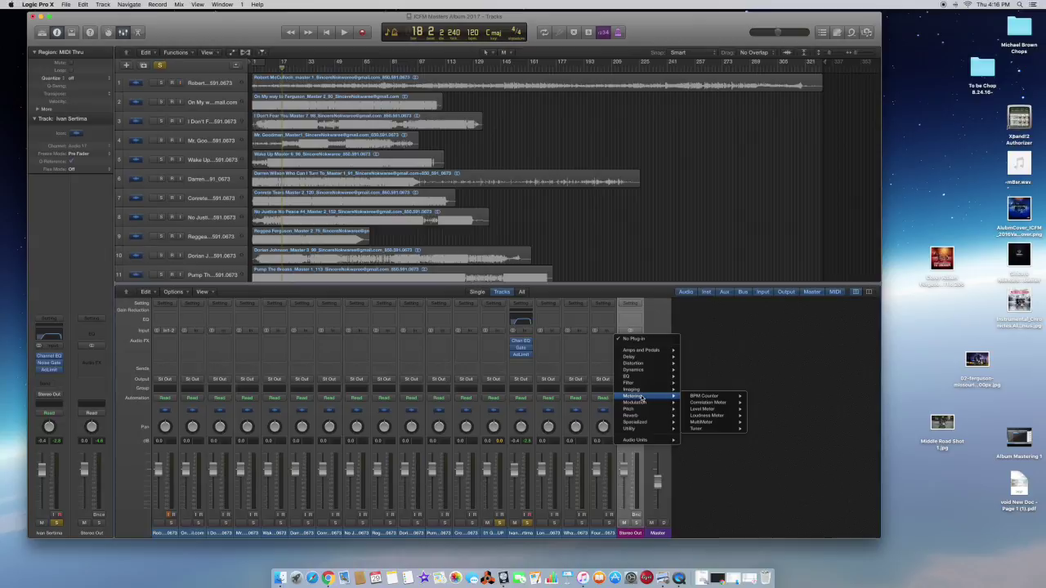
mouse_move(732, 398)
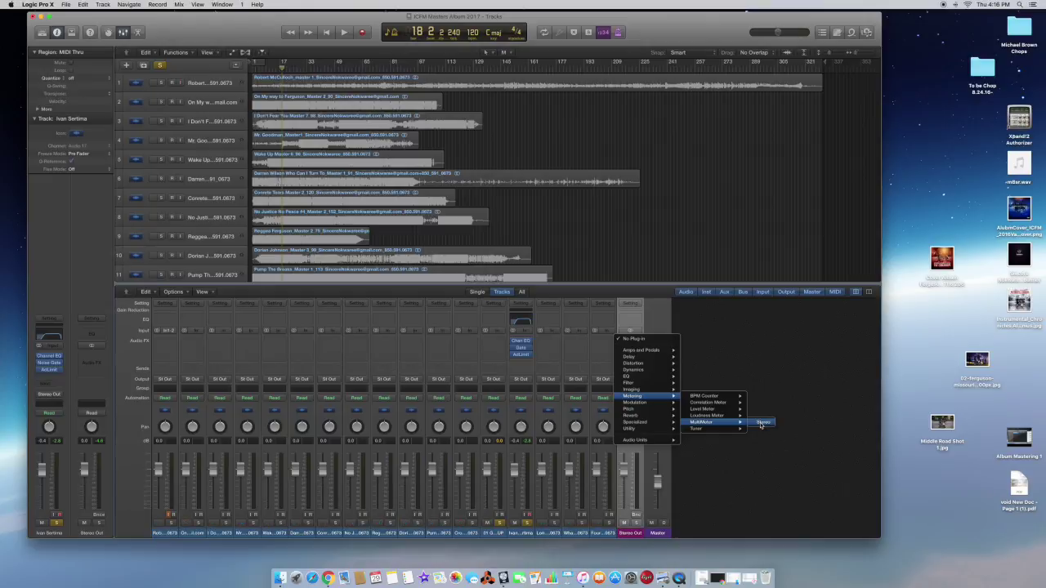
click(767, 423)
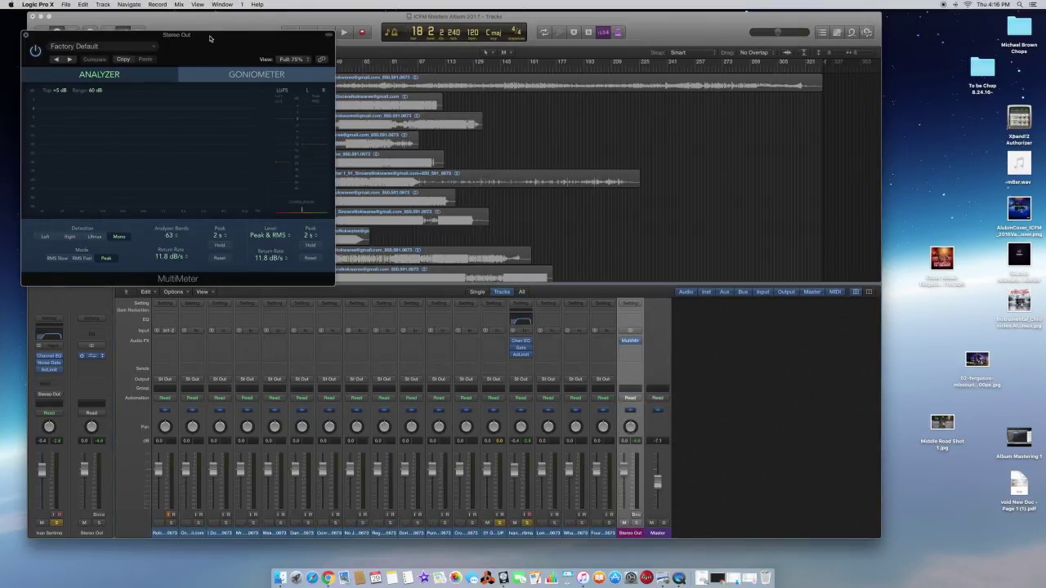
Move the MultiMeter window to the right and raise its Top level to +10 dB.
drag(213, 37, 873, 107)
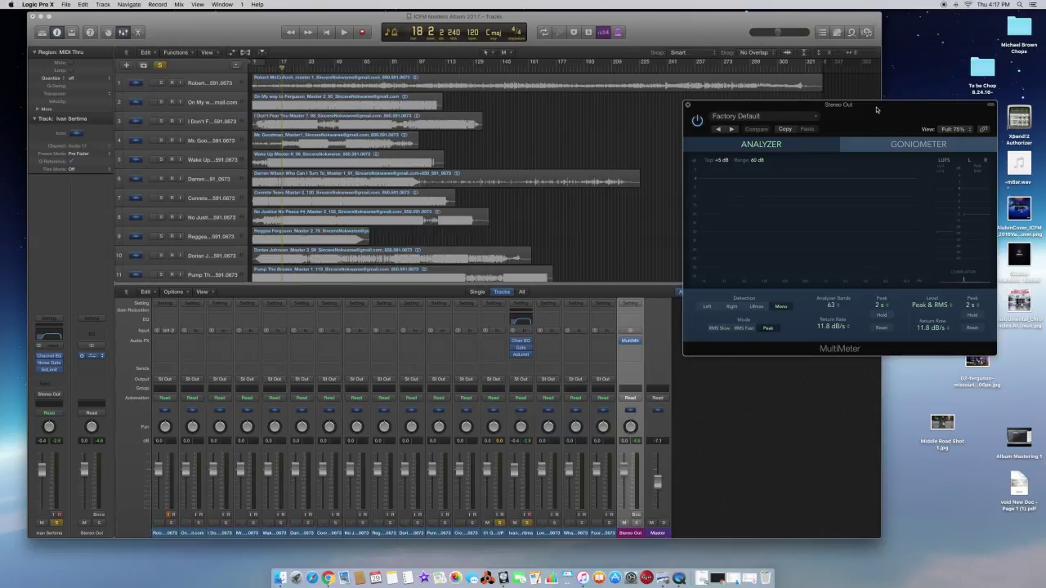
drag(877, 108, 885, 105)
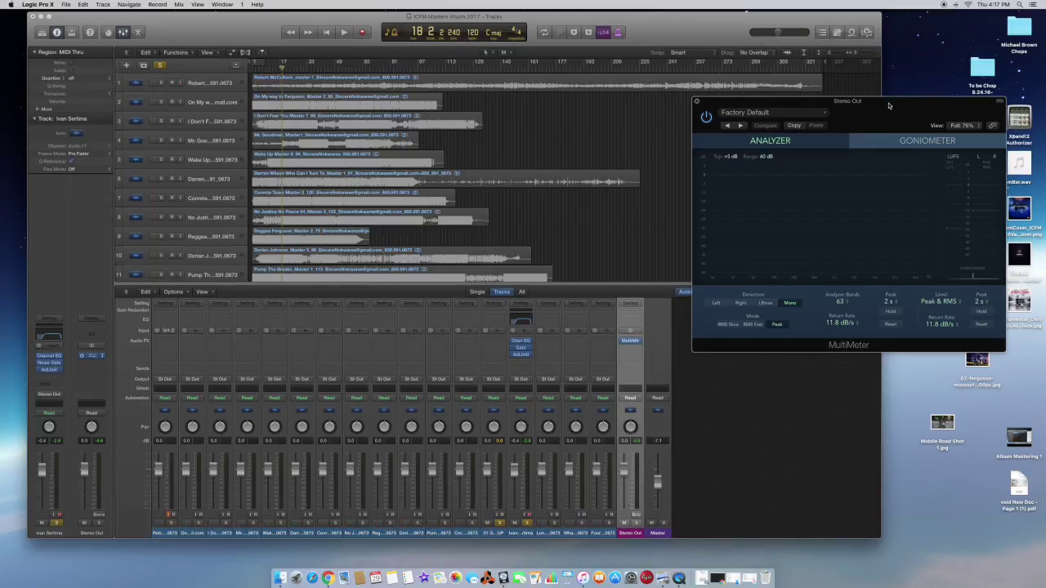
drag(887, 103, 883, 104)
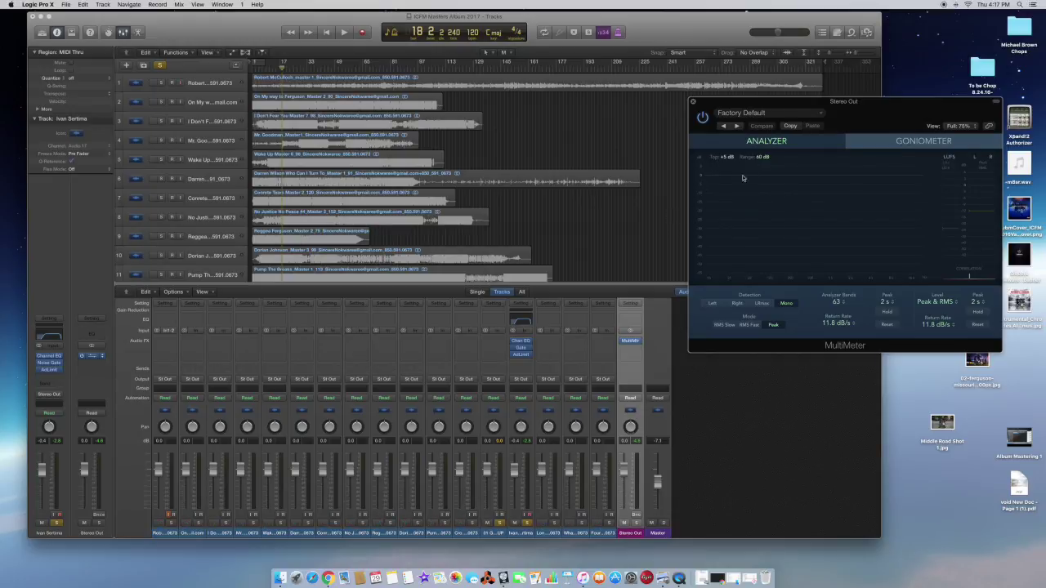
drag(883, 253, 883, 247)
Reposition the meter window over the mixer and make the track rows taller to show tracks 10–17.
drag(897, 107, 894, 105)
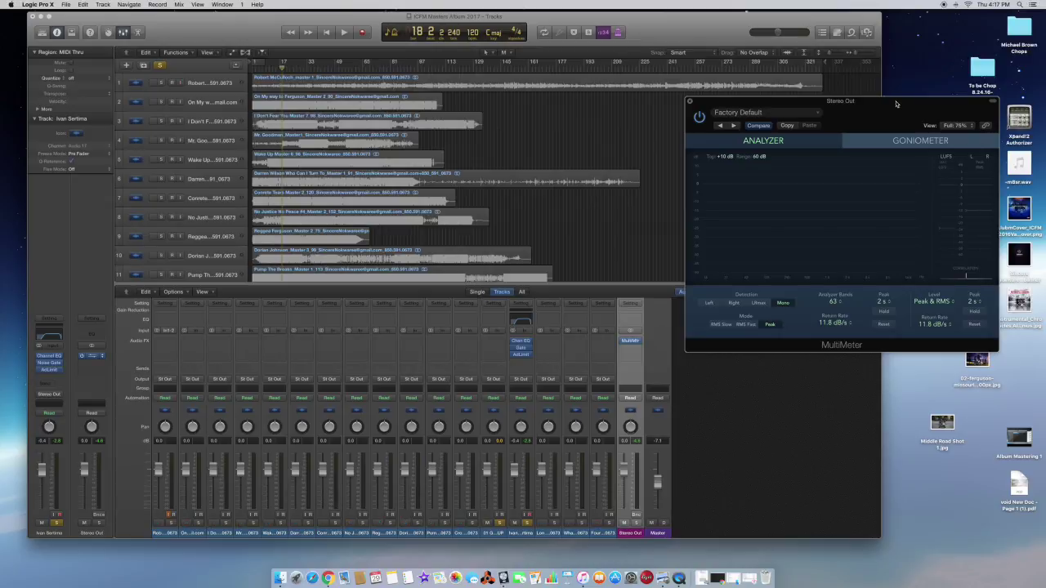
drag(893, 106, 886, 101)
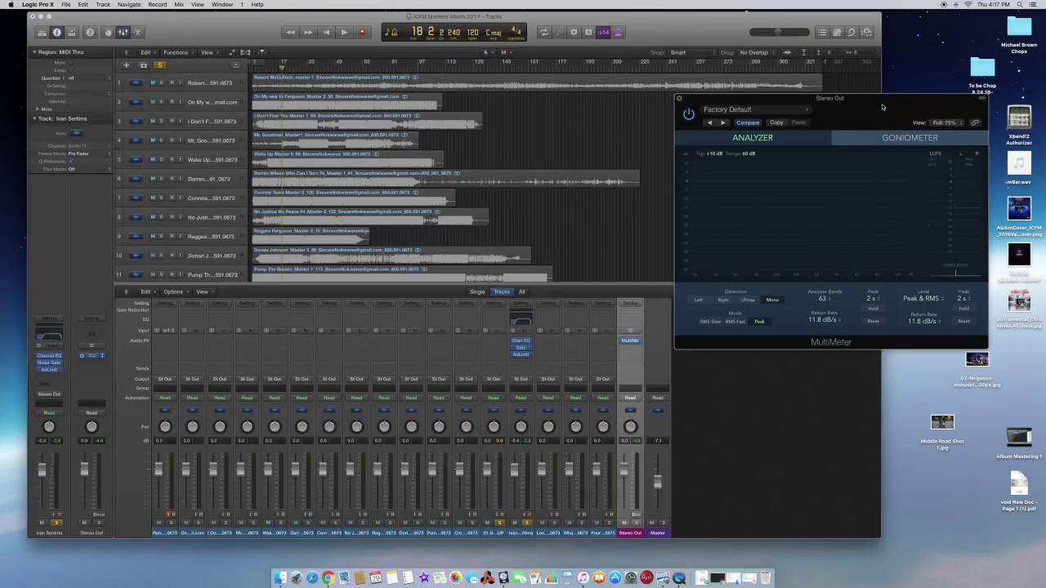
drag(887, 102, 703, 81)
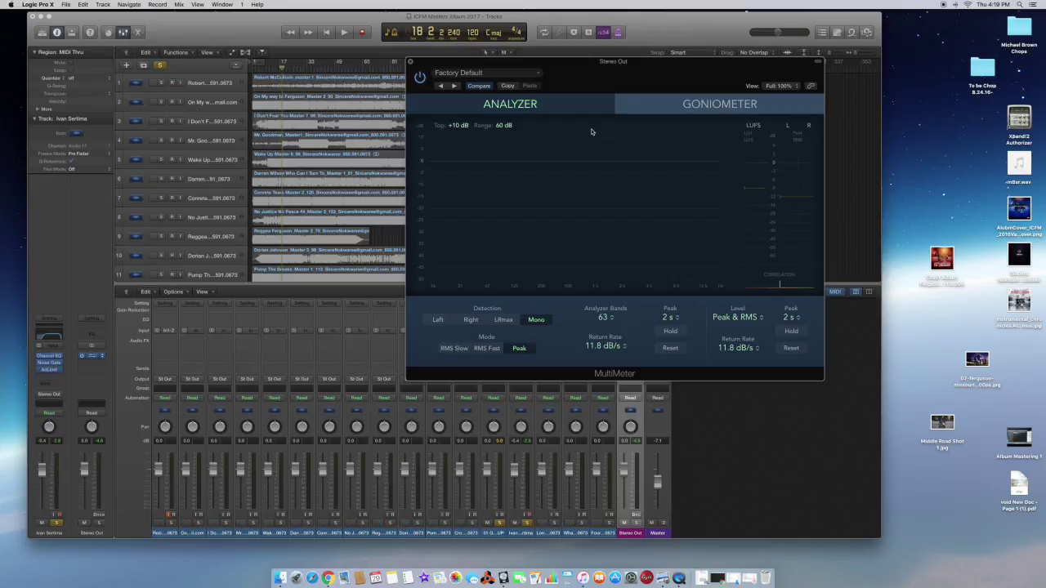
drag(577, 65, 806, 65)
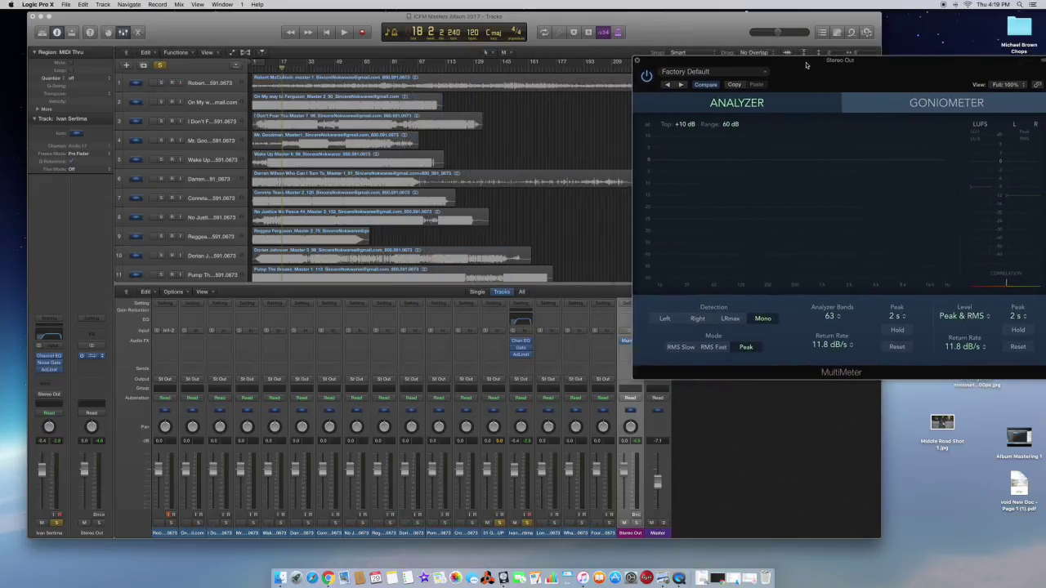
drag(739, 65, 752, 180)
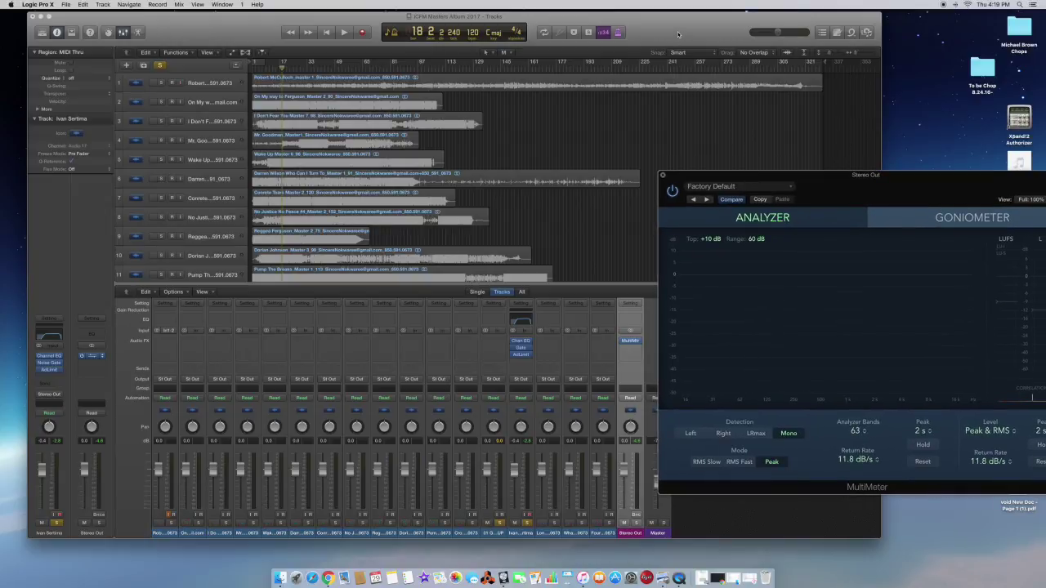
click(746, 120)
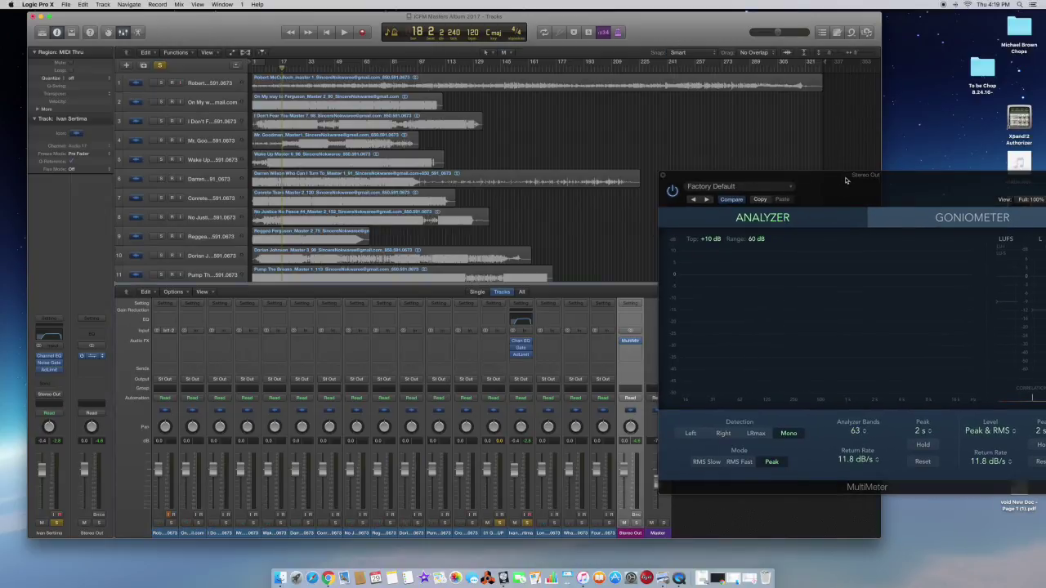
drag(922, 184, 687, 269)
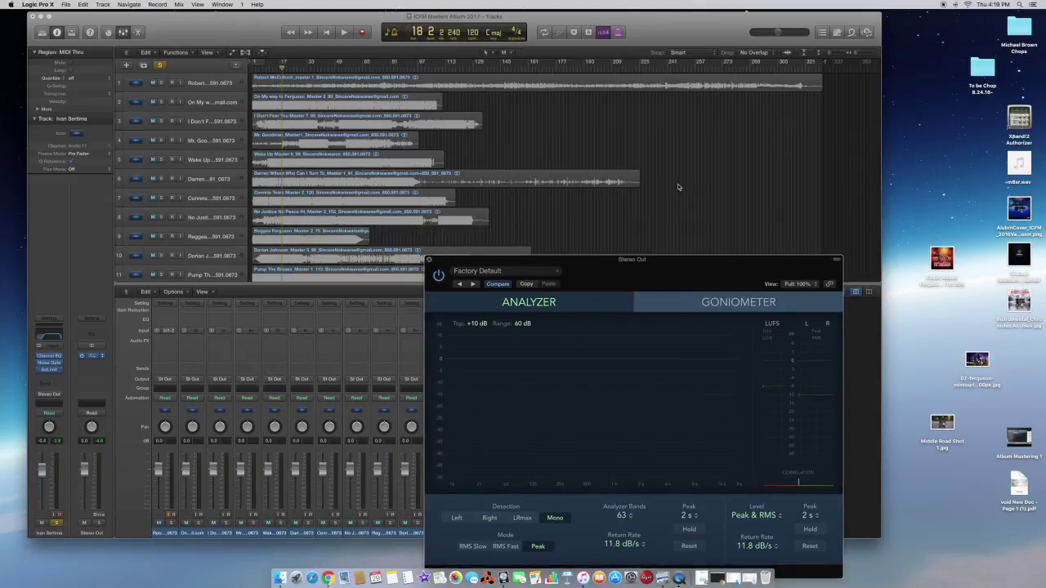
scroll(678, 188, down, 7)
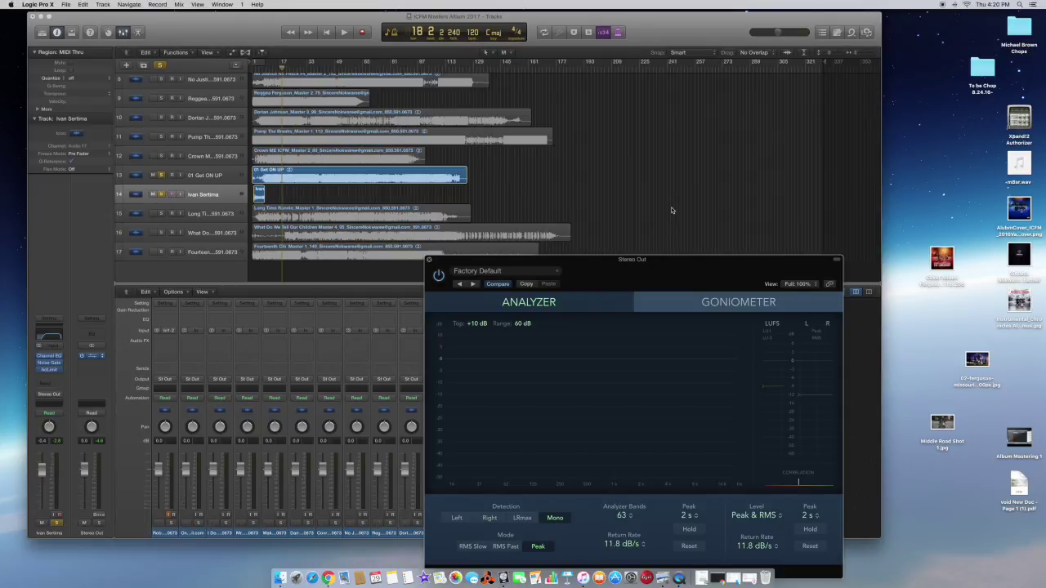
drag(587, 261, 776, 256)
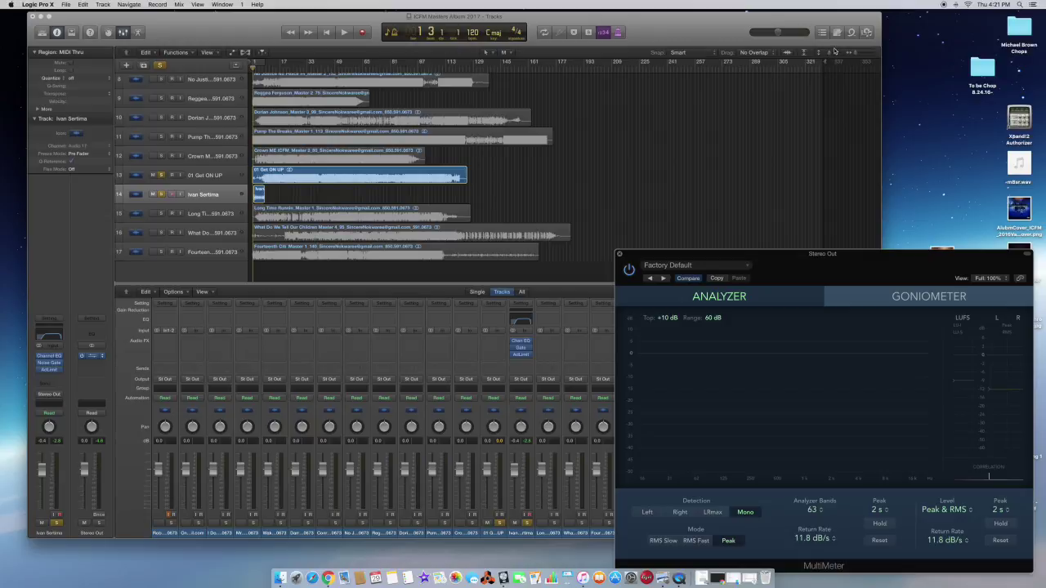
drag(829, 54, 861, 55)
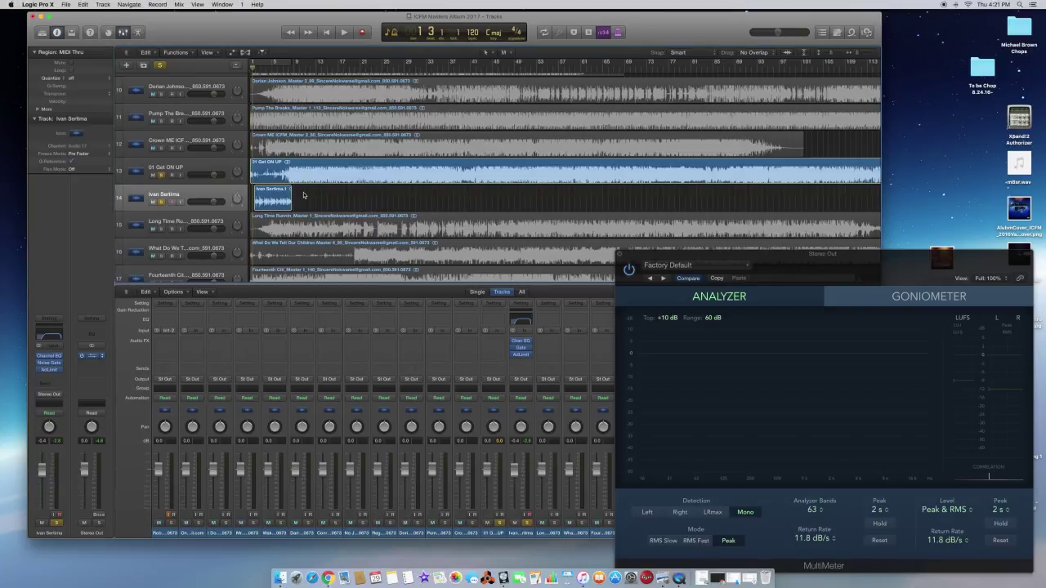
Return the playhead to the project start, shift the meter window left, and play the album.
scroll(564, 177, down, 2)
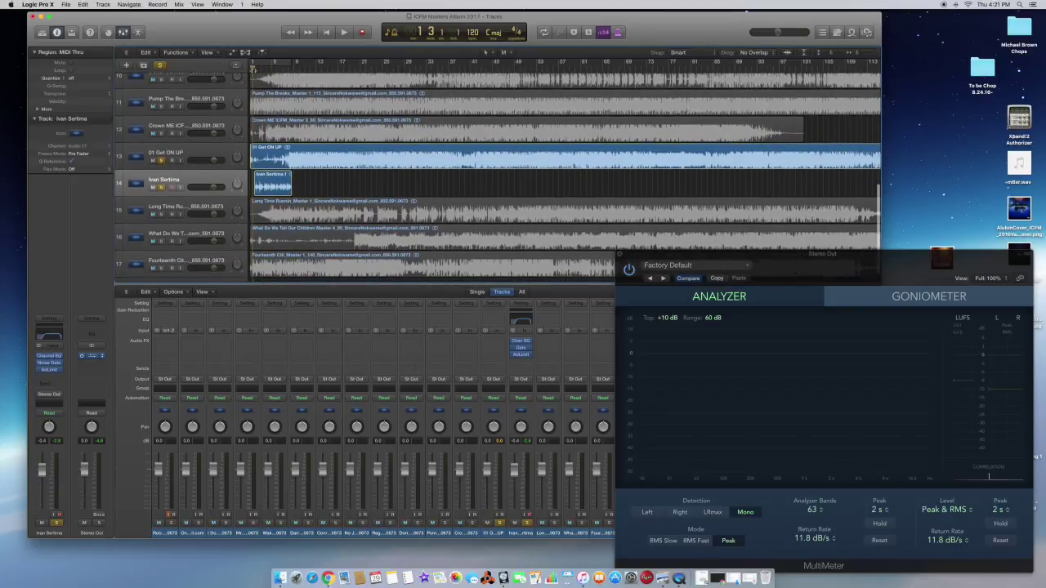
key(Return)
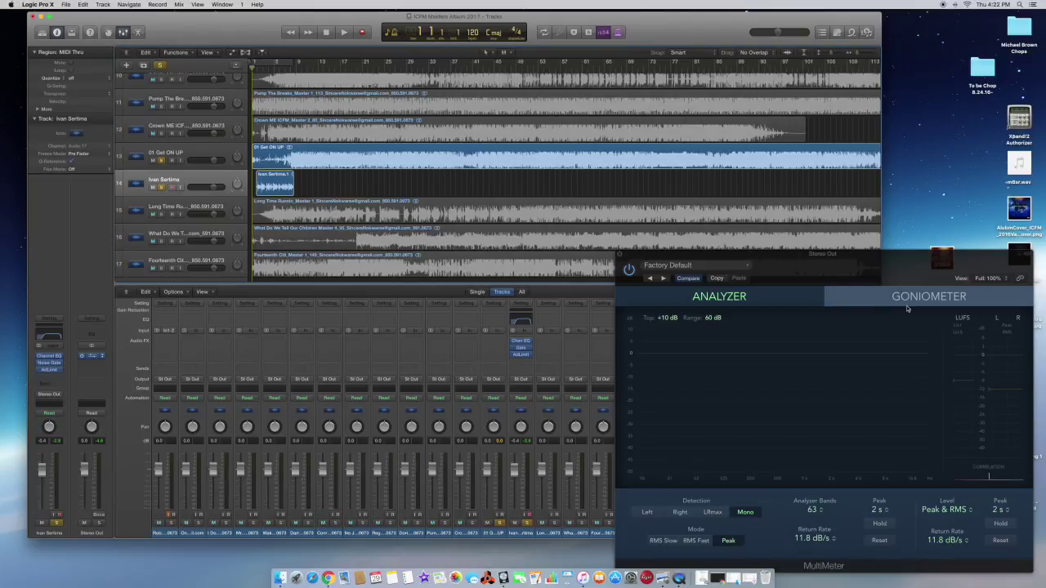
drag(912, 265, 808, 269)
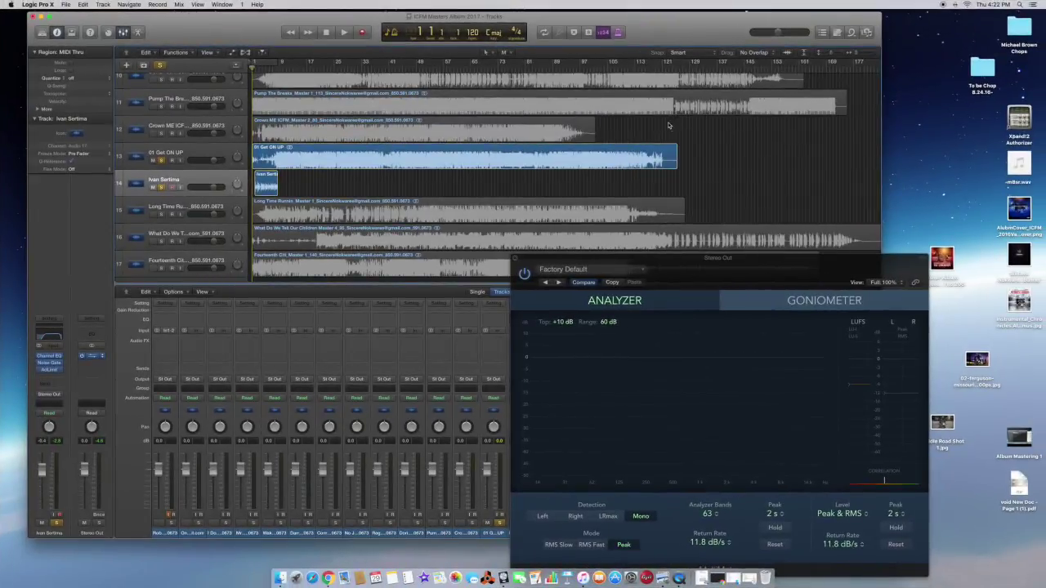
scroll(759, 186, up, 5)
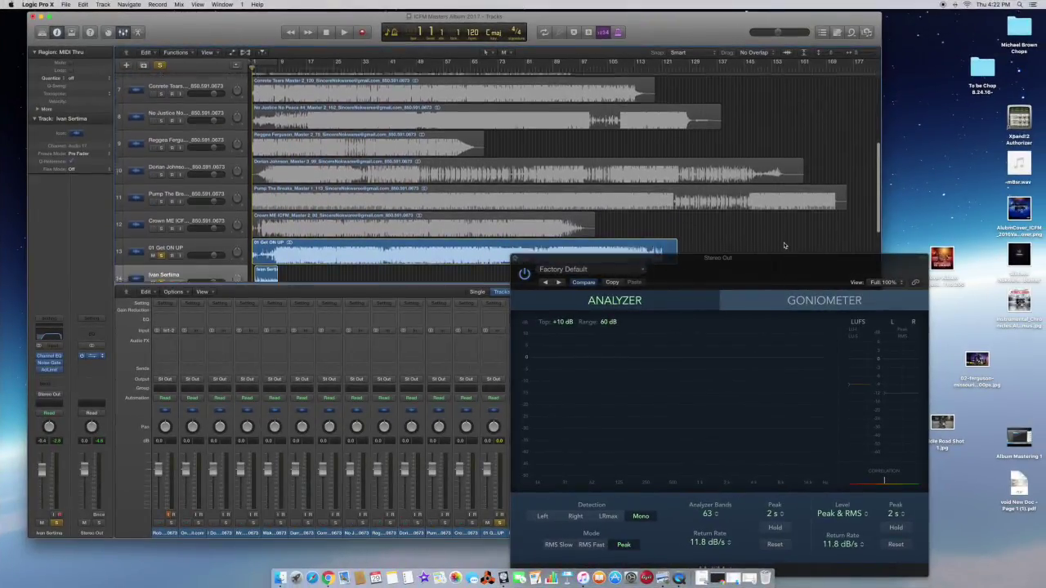
scroll(785, 245, down, 5)
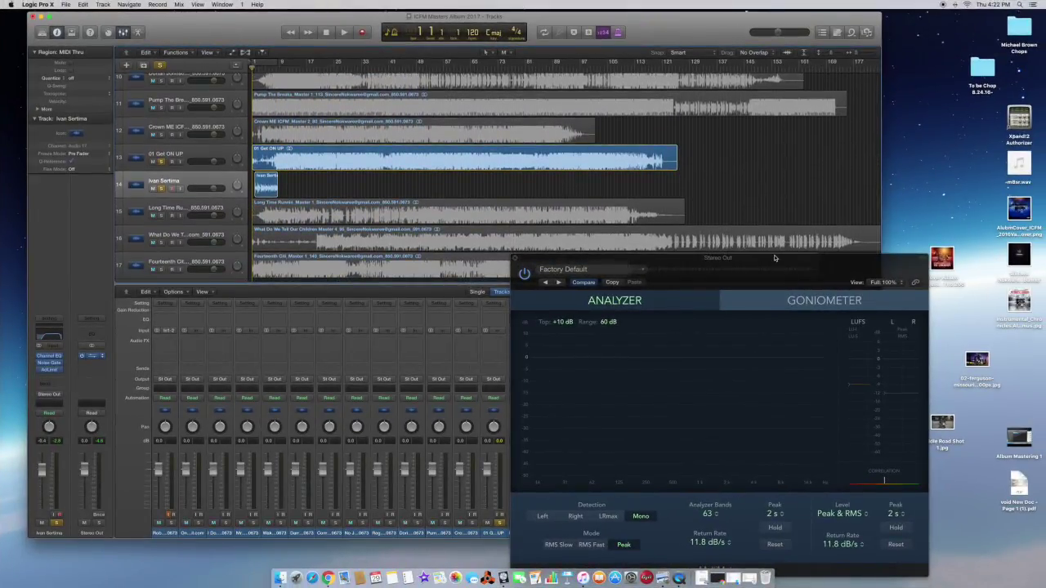
key(space)
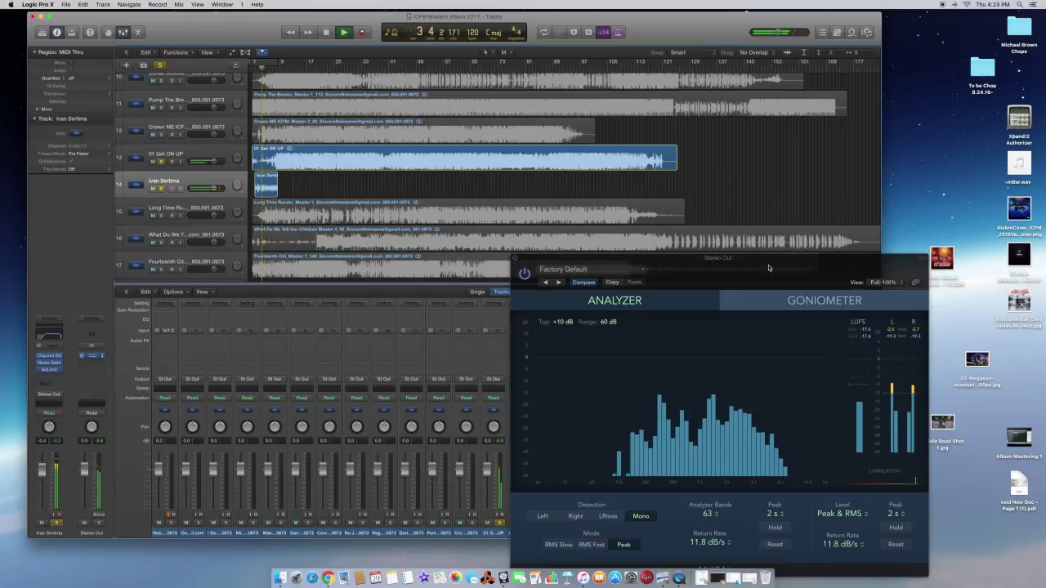
Stop playback at bar 17 and select the 01 Get ON UP track.
drag(768, 269, 782, 134)
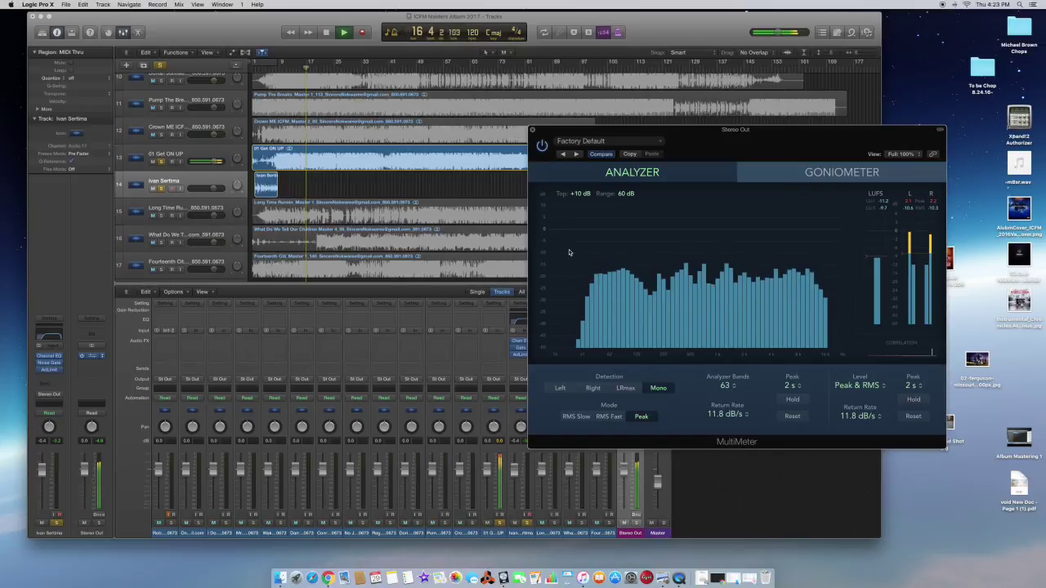
key(space)
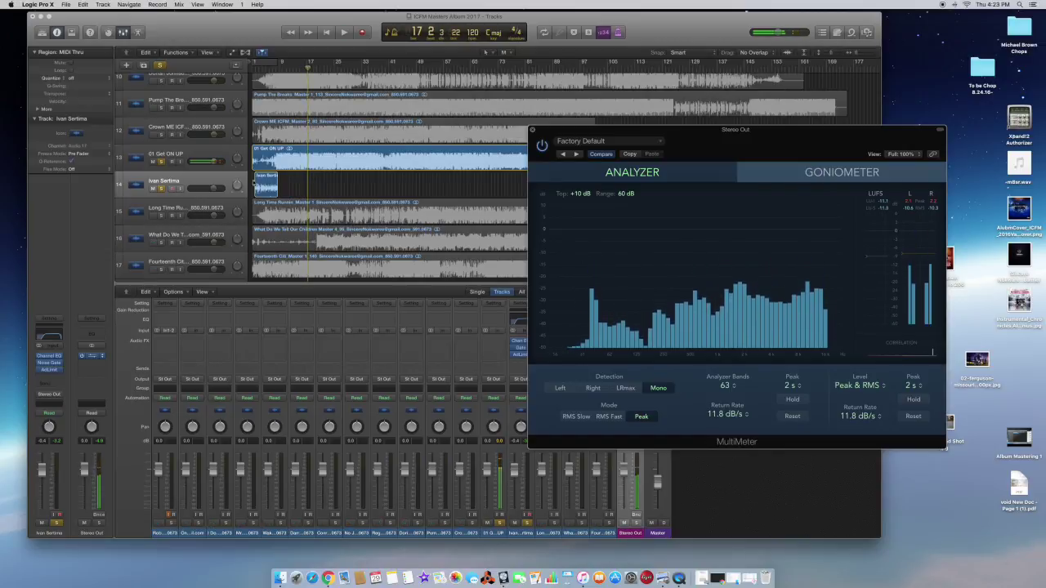
click(218, 153)
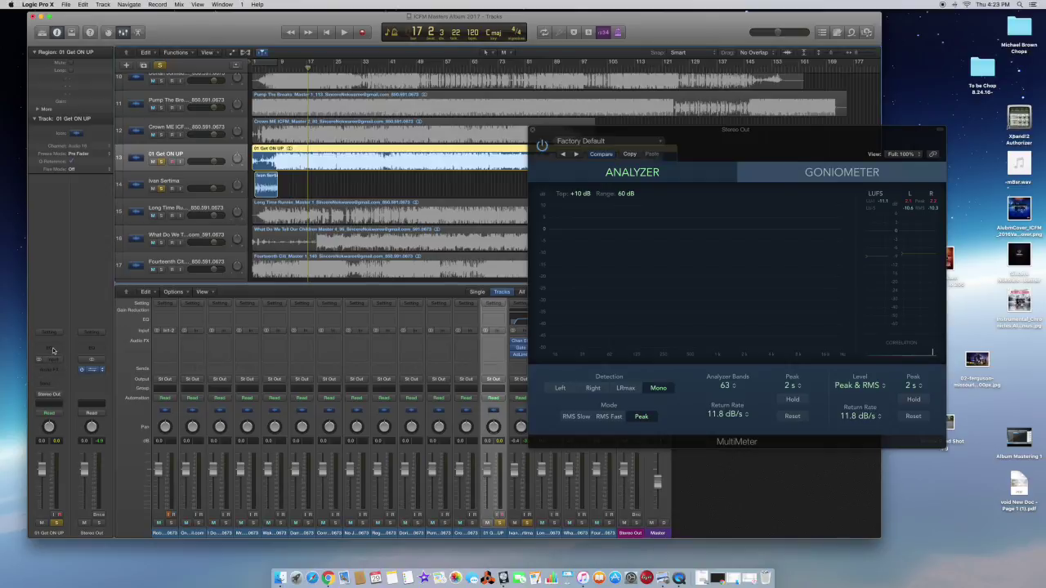
Insert a Dynamics > Adaptive Limiter > Stereo plug-in on 01 Get ON UP.
click(52, 373)
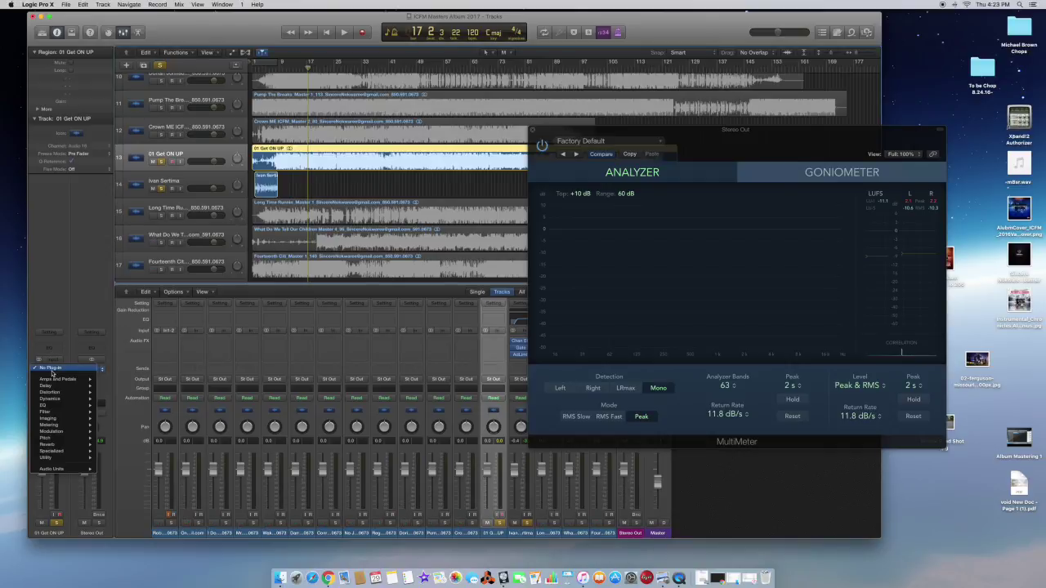
mouse_move(57, 406)
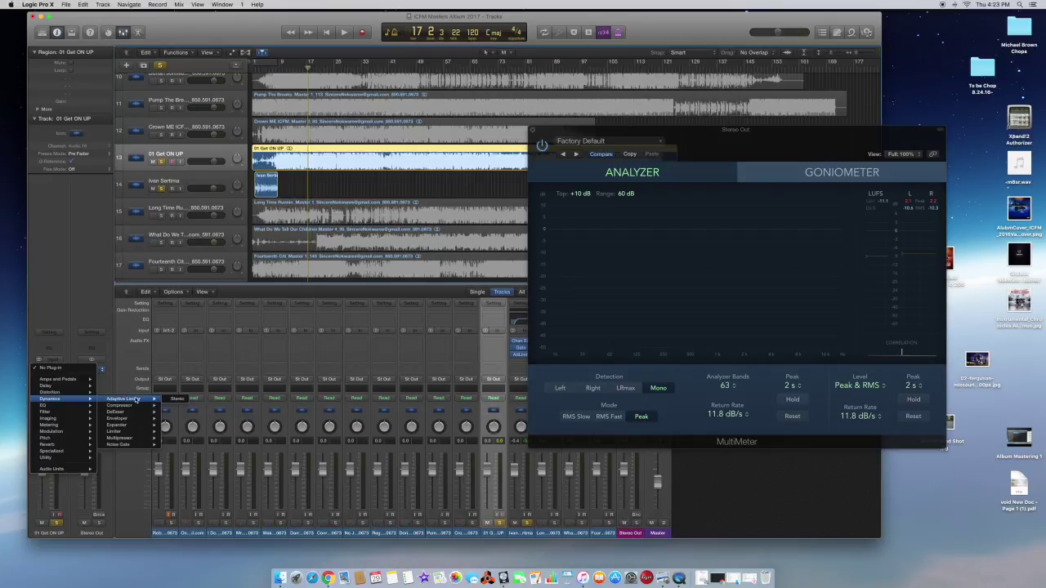
click(174, 399)
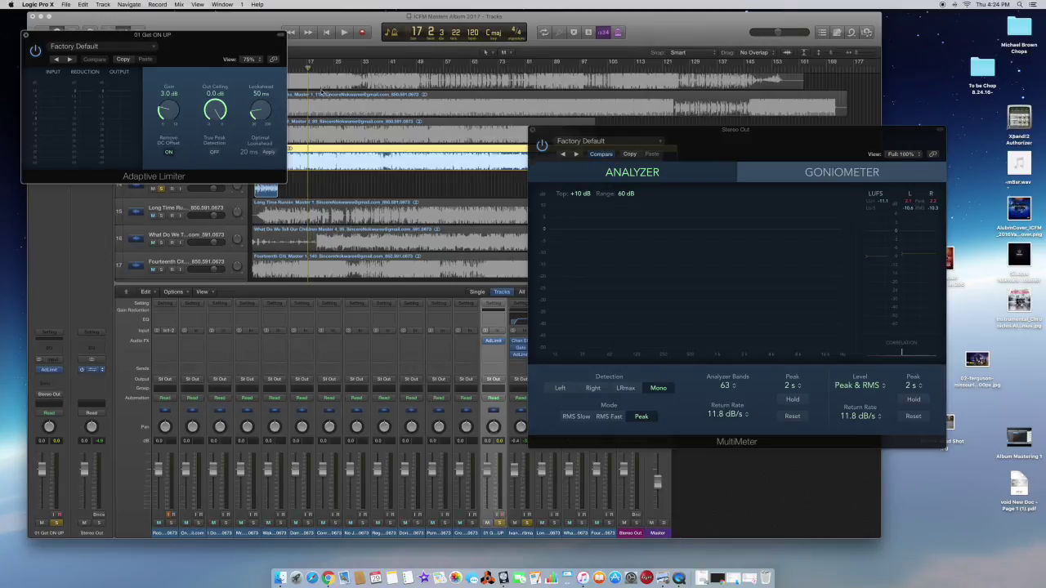
Bring the limiter gain down from 3.0 dB to about 0.9 dB, shorten lookahead, and stop playback.
drag(222, 39, 349, 122)
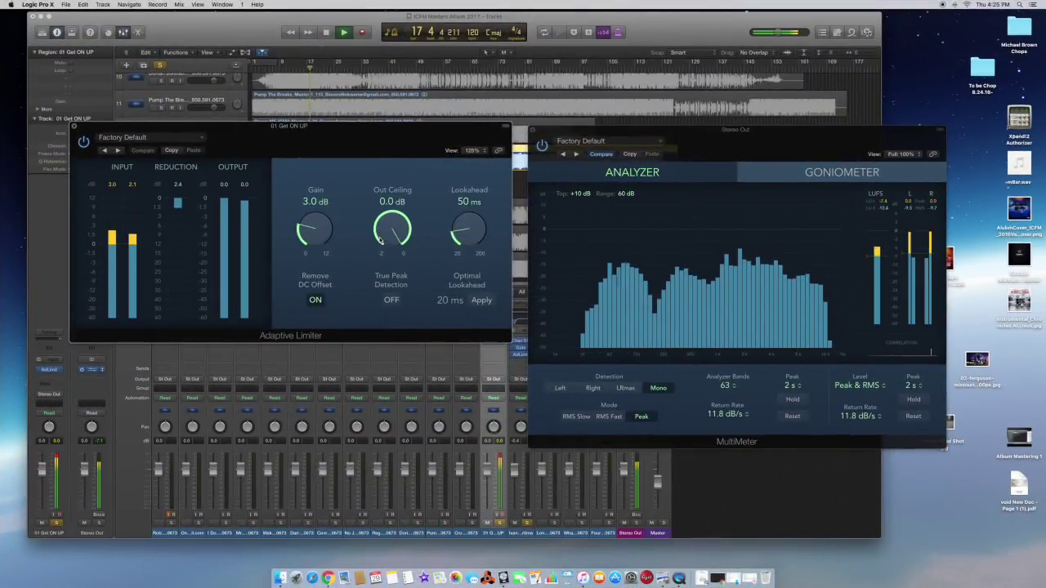
drag(315, 231, 331, 279)
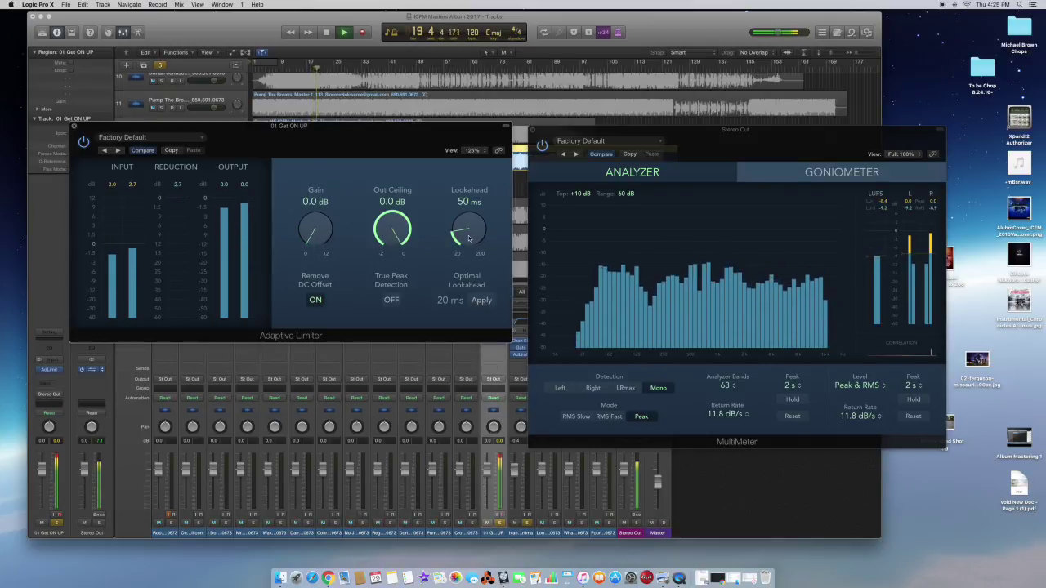
drag(469, 237, 472, 258)
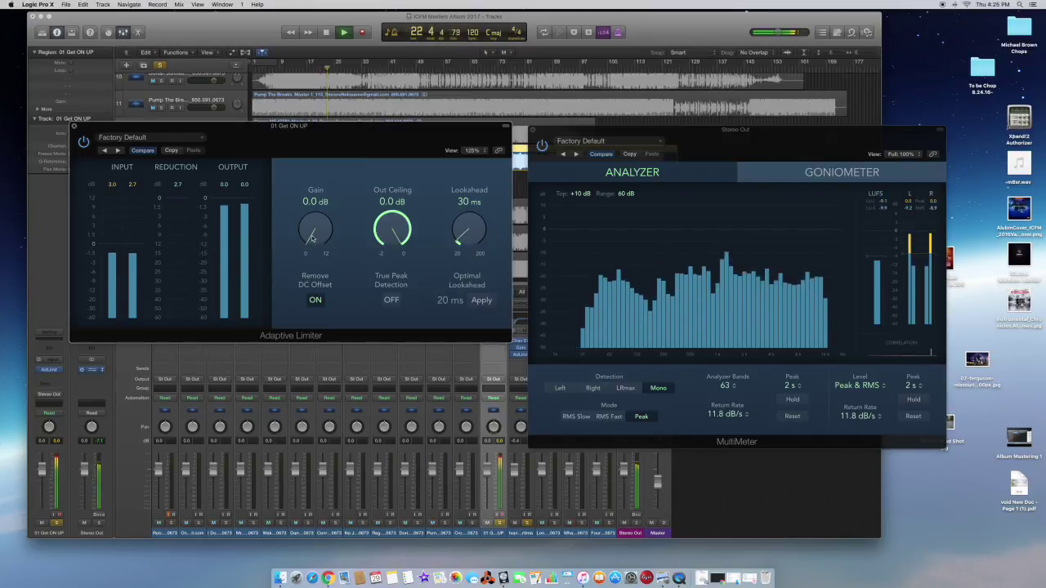
drag(312, 238, 310, 230)
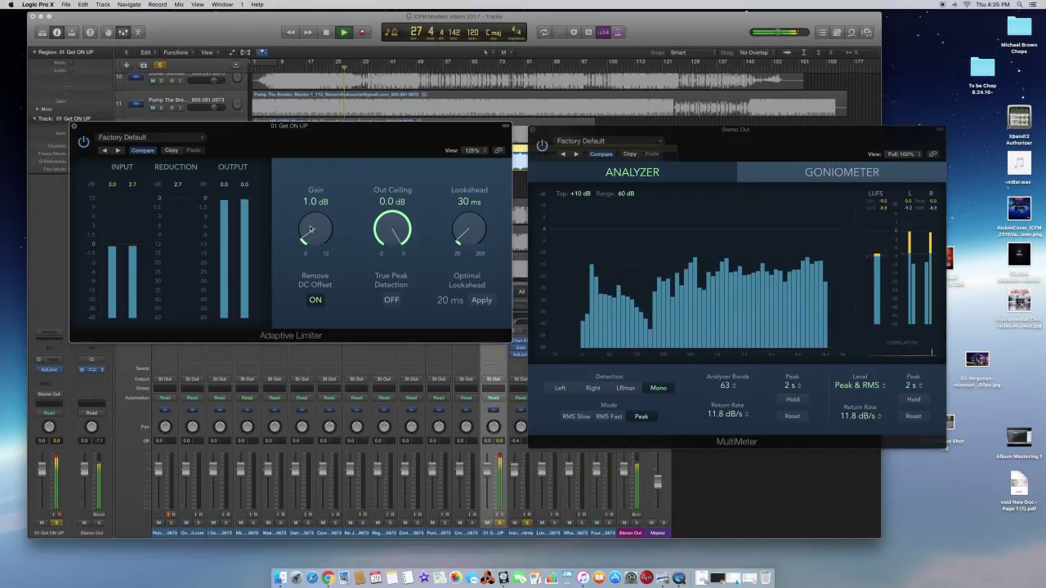
drag(311, 229, 310, 225)
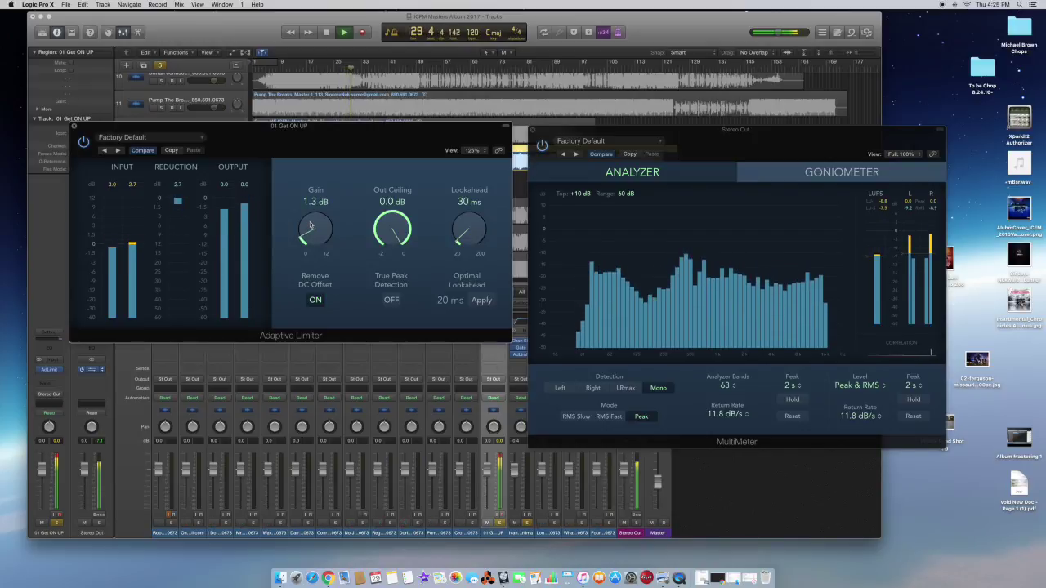
drag(310, 226, 310, 226)
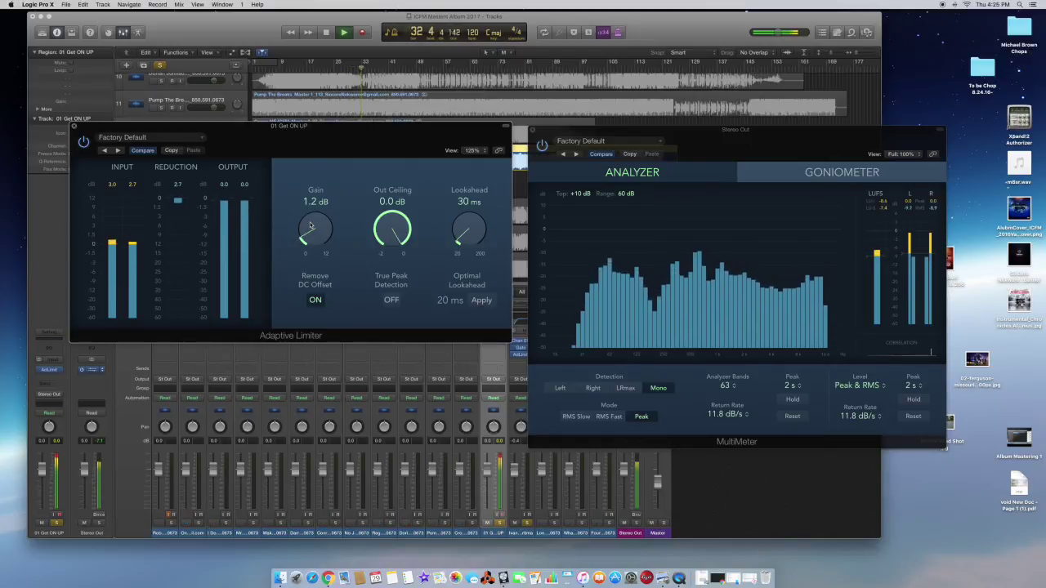
drag(311, 227, 311, 228)
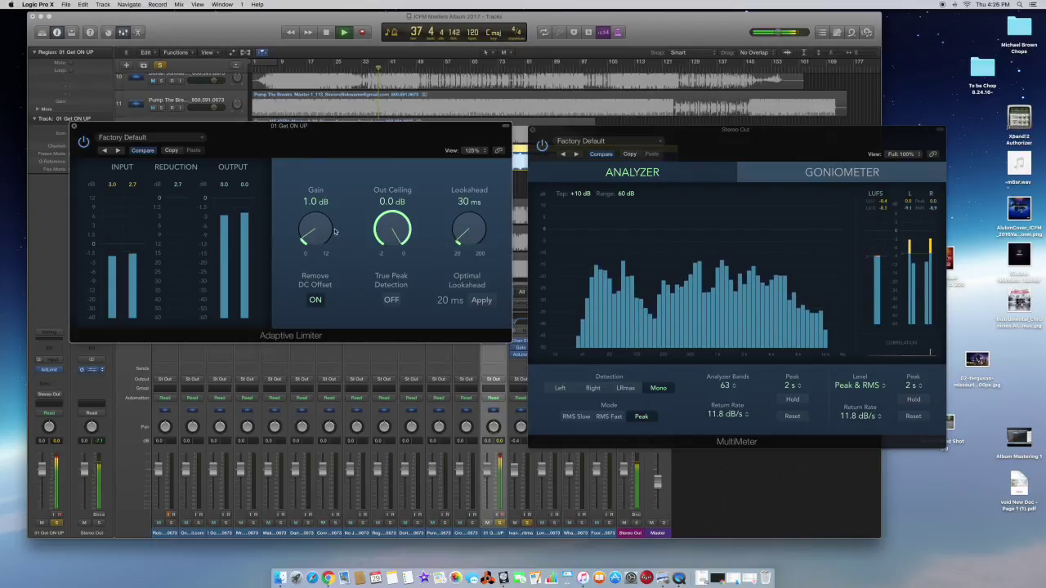
scroll(319, 235, down, 1)
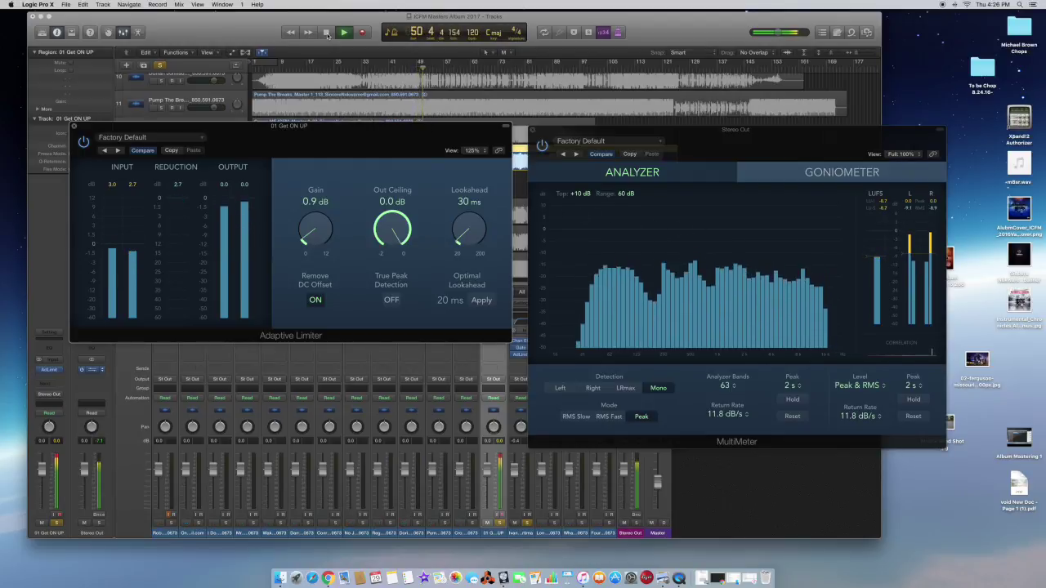
click(327, 33)
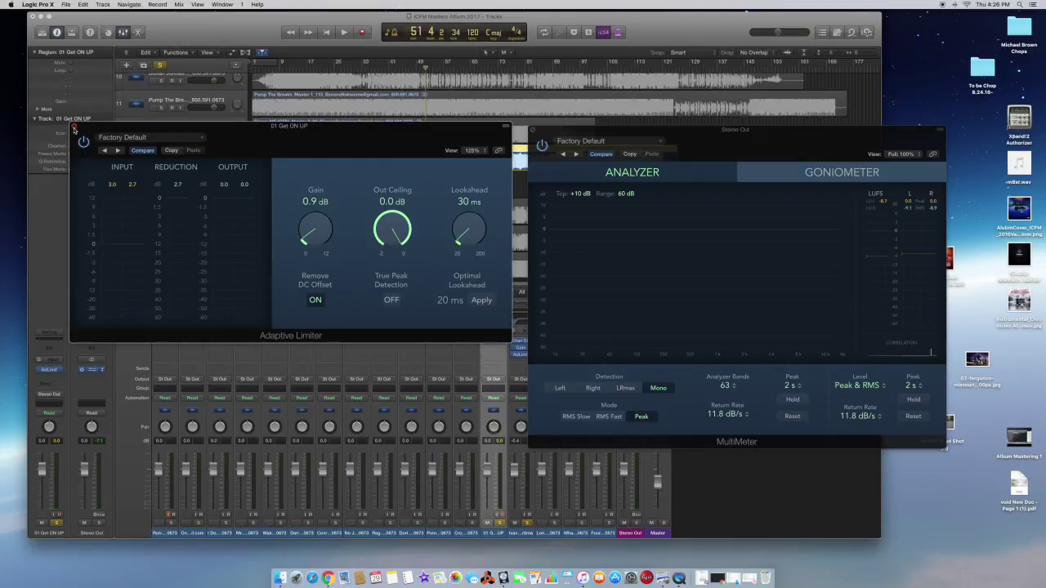
Close the Adaptive Limiter and MultiMeter windows, deselect the region, and return the playhead to bar 1.
click(75, 128)
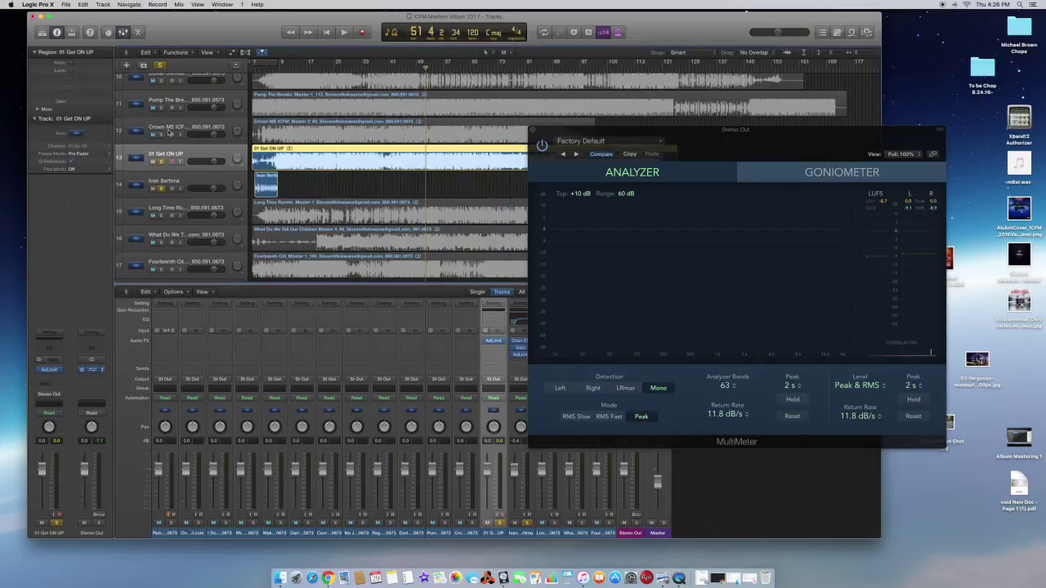
click(531, 132)
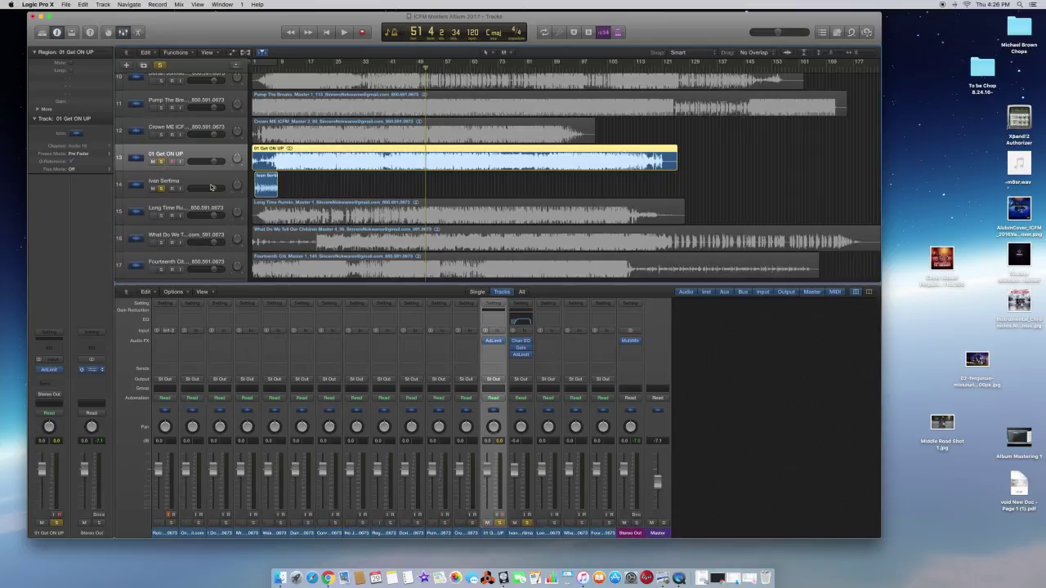
click(298, 188)
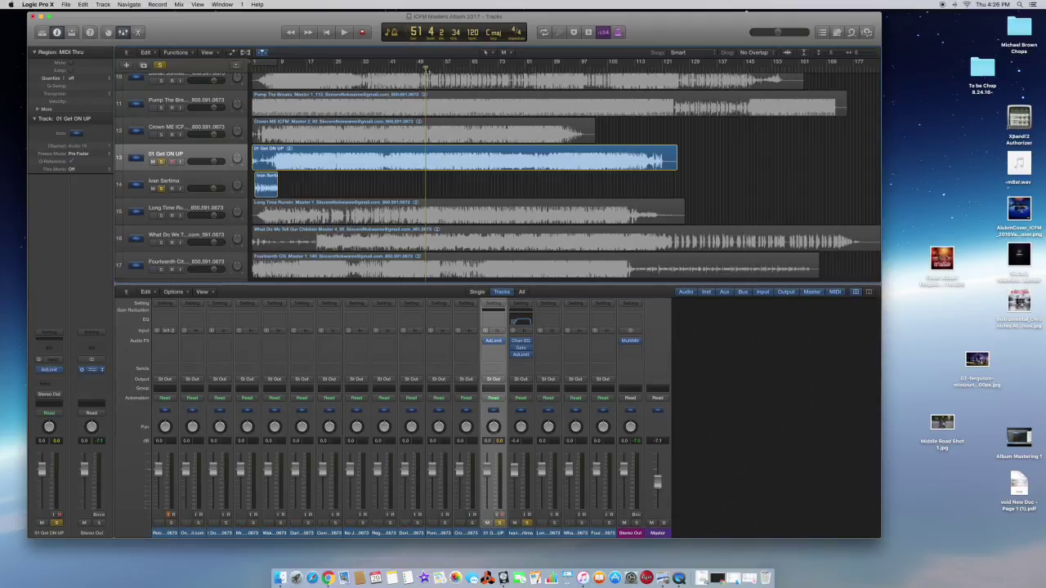
key(Return)
Pull the project end marker in from bar 170 to about bar 130.
scroll(865, 115, down, 5)
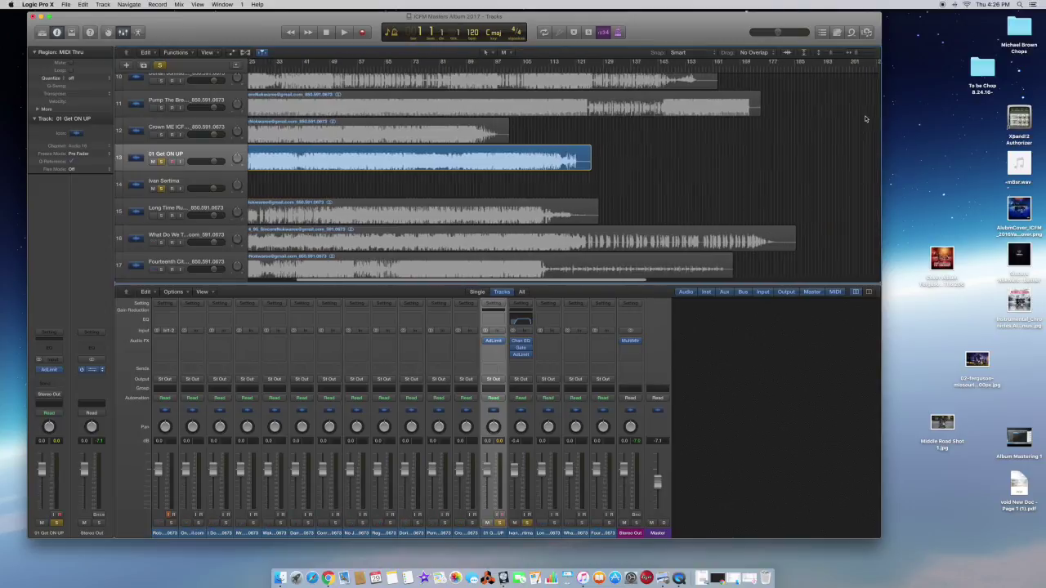
scroll(865, 115, right, 10)
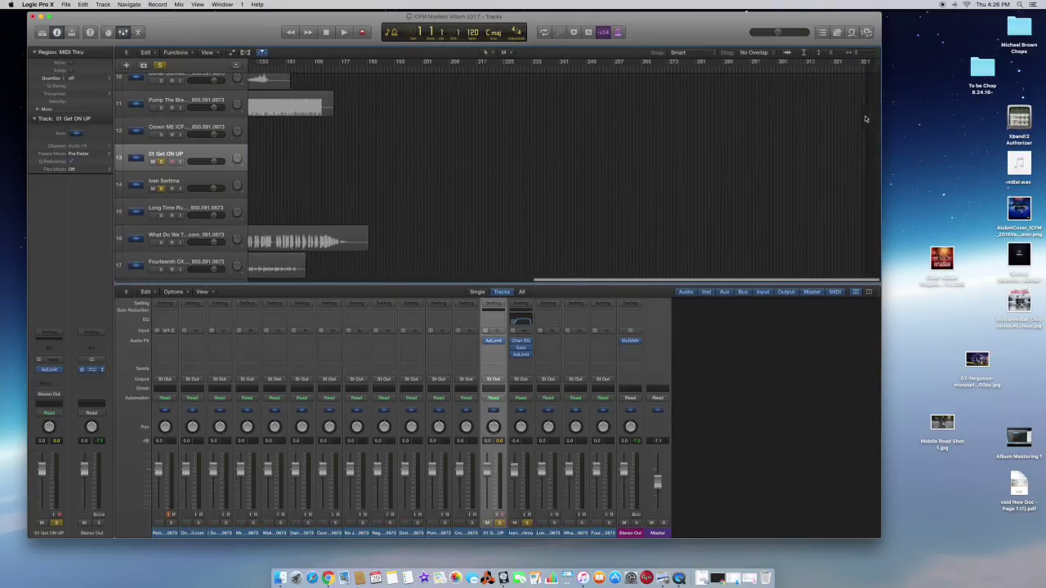
mouse_move(873, 64)
mouse_down()
mouse_move(850, 77)
mouse_move(540, 139)
mouse_move(291, 136)
mouse_up()
scroll(342, 159, left, 3)
scroll(341, 158, left, 12)
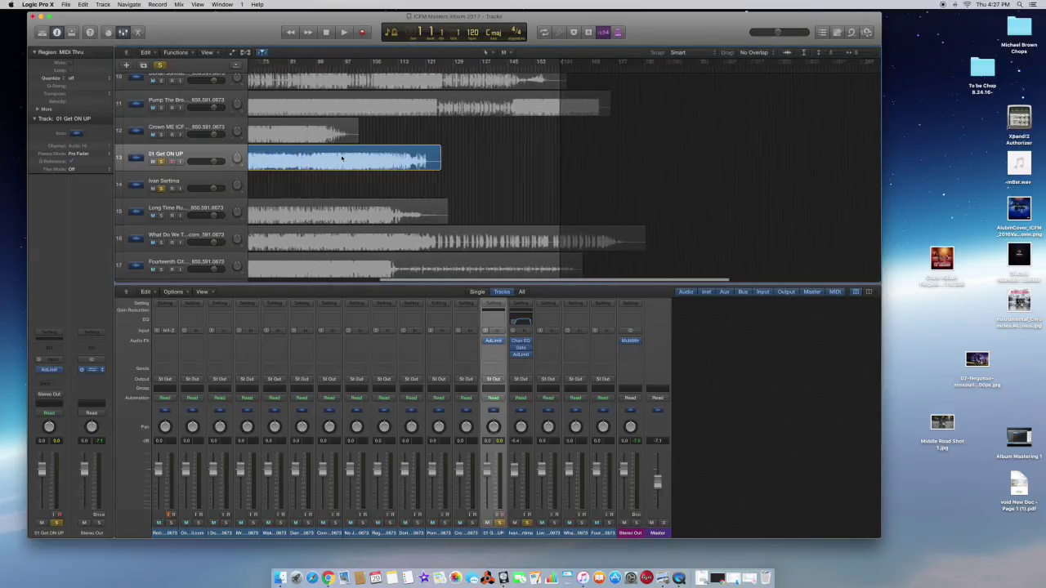
scroll(341, 158, left, 4)
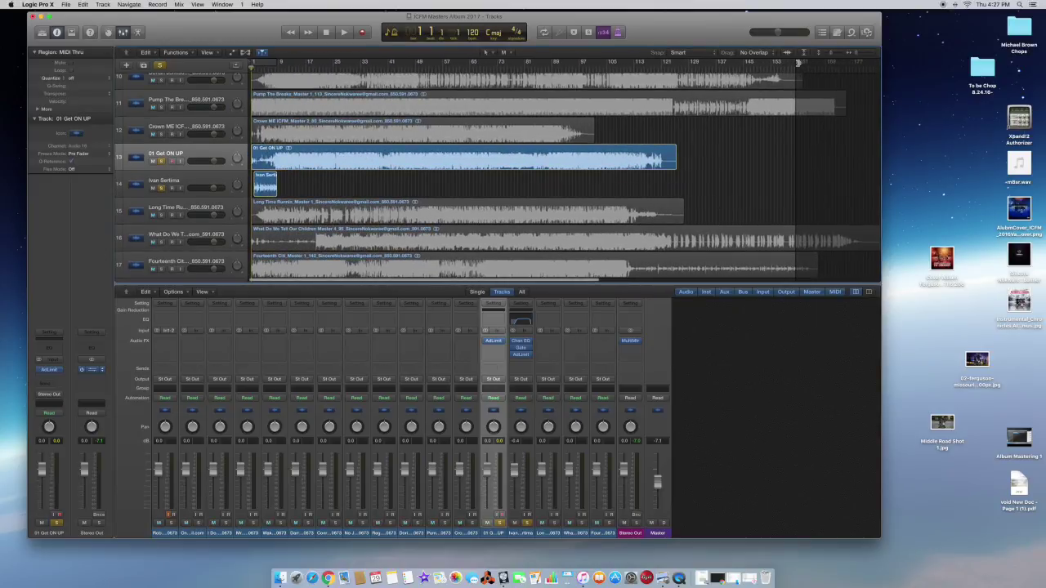
drag(805, 69, 682, 79)
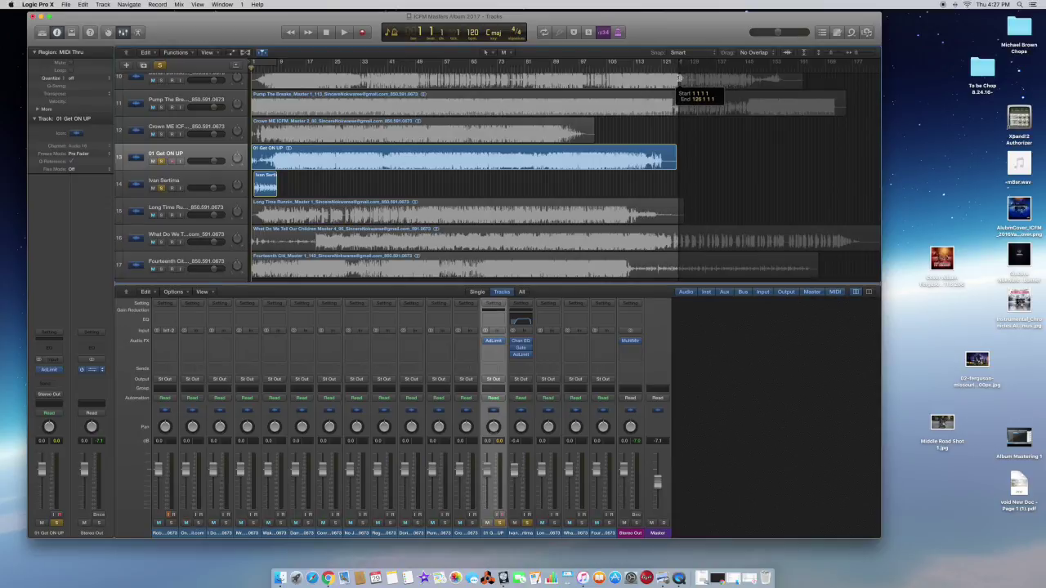
Enlarge the track rows, zoom into the timeline, and set the project end at bar 125.
click(832, 55)
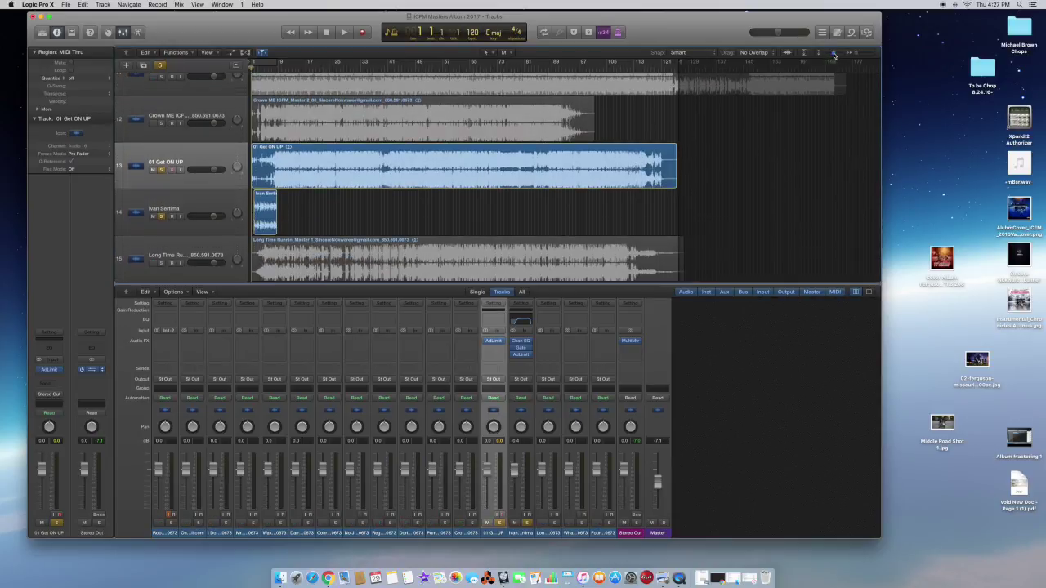
click(832, 55)
drag(832, 54, 856, 54)
click(856, 54)
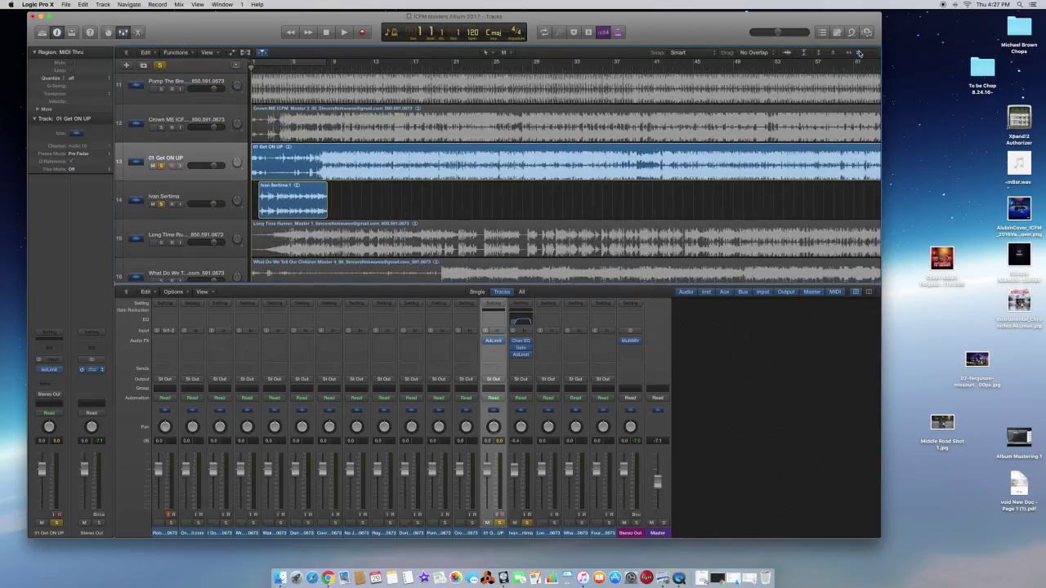
scroll(808, 112, right, 3)
scroll(808, 112, right, 10)
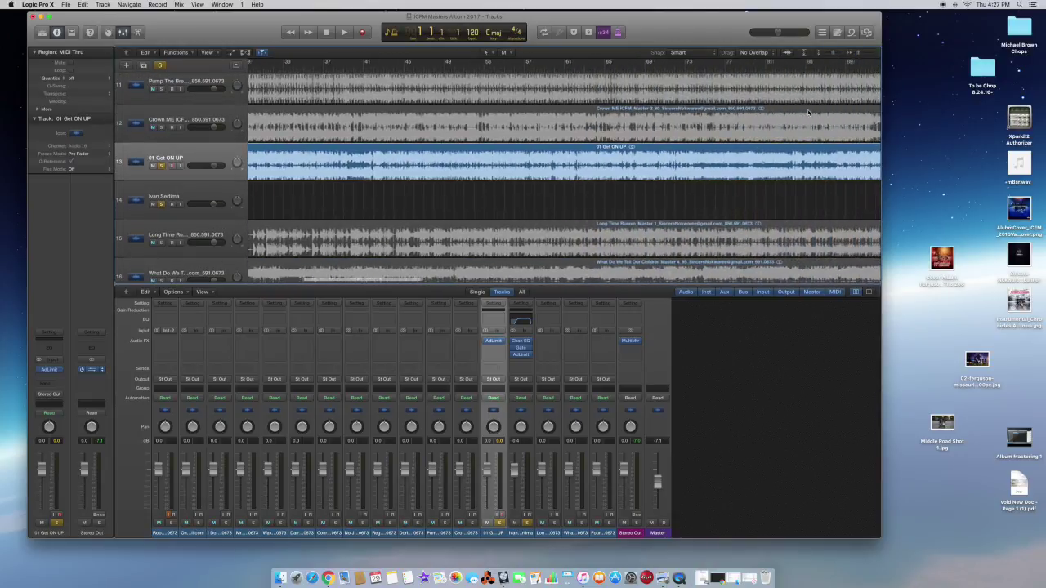
scroll(808, 112, right, 8)
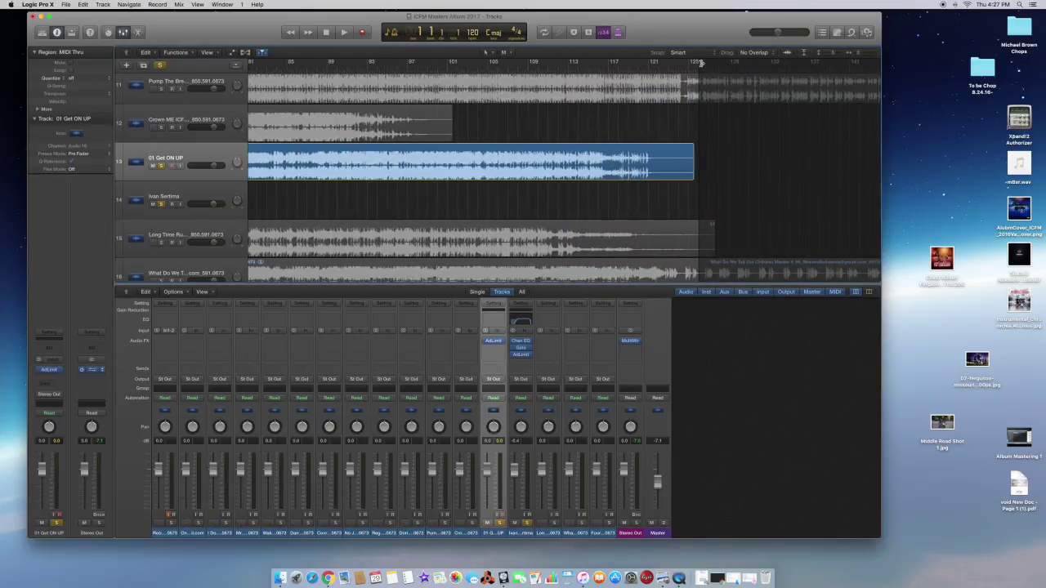
drag(701, 66, 695, 63)
scroll(726, 147, up, 1)
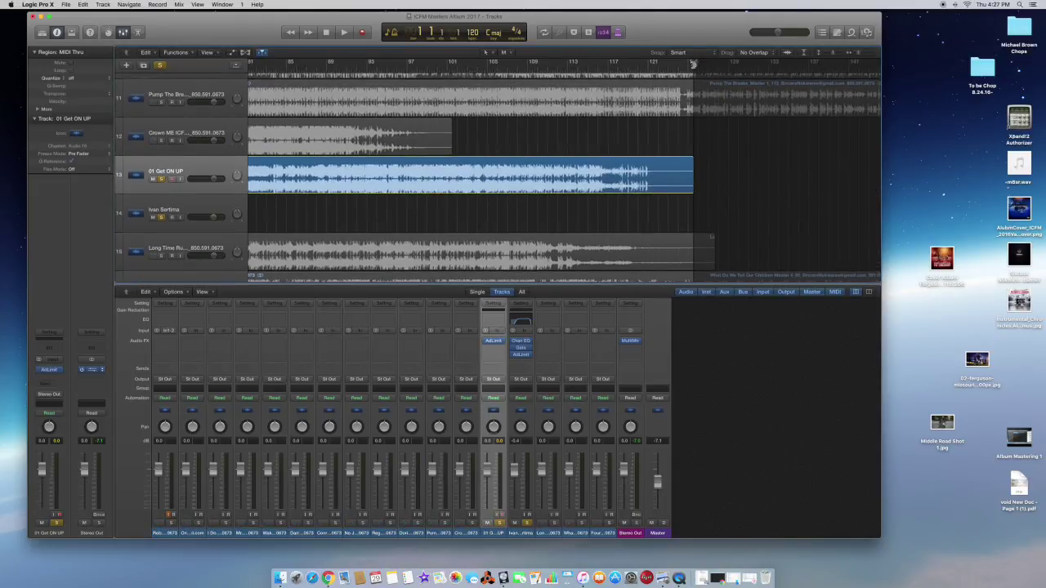
drag(694, 63, 696, 63)
Audition the 01 Get ON UP ending from bar 118, then trim the region's end by 2 bars.
click(618, 69)
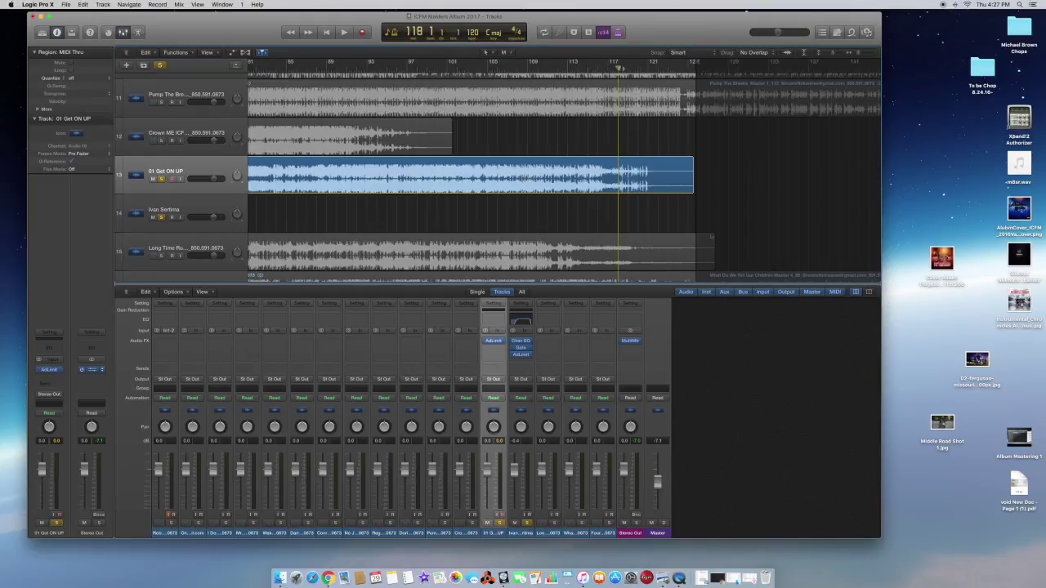
key(space)
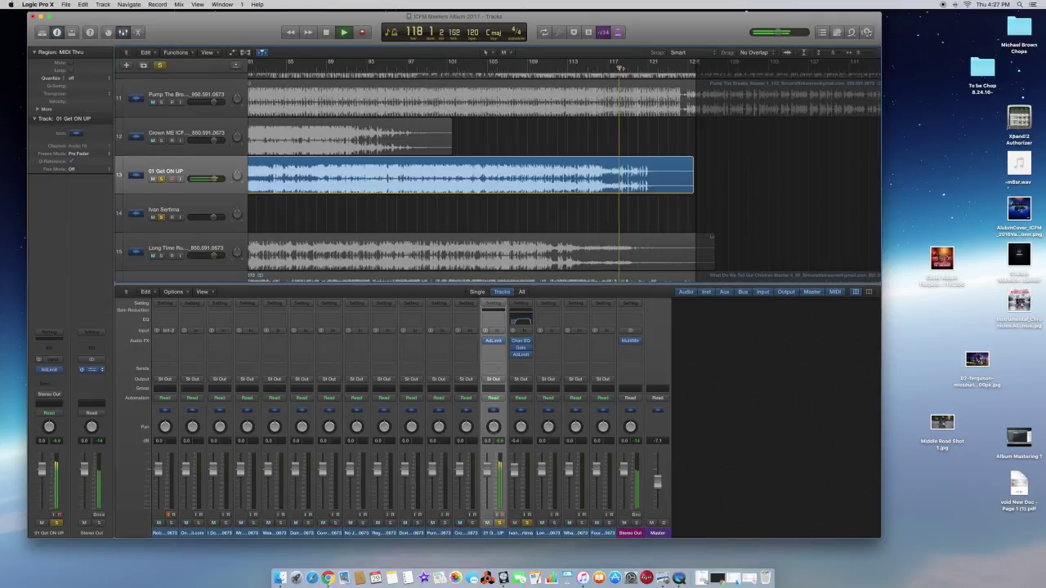
scroll(743, 210, up, 2)
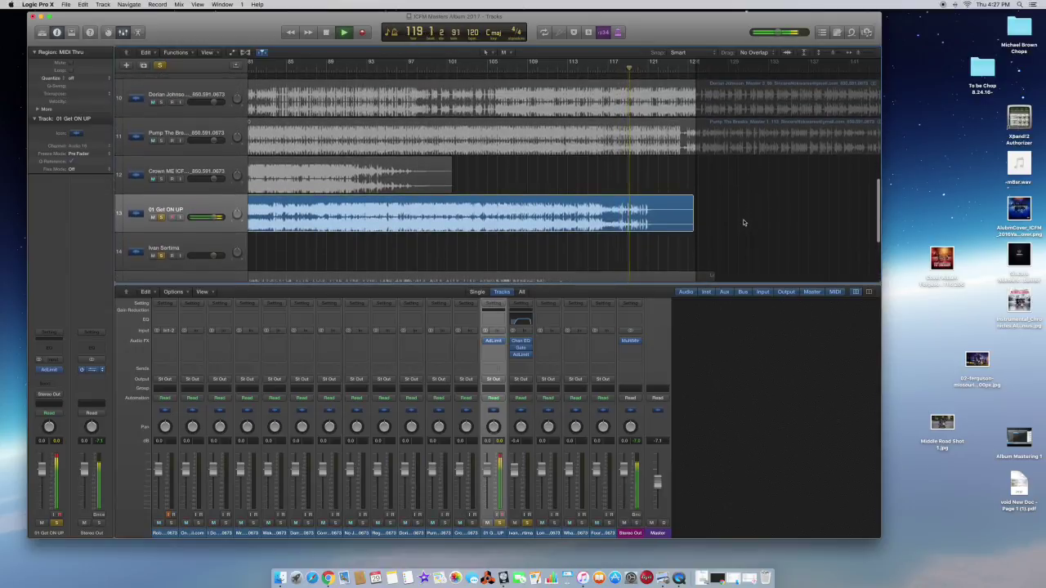
scroll(735, 220, down, 2)
scroll(675, 241, down, 2)
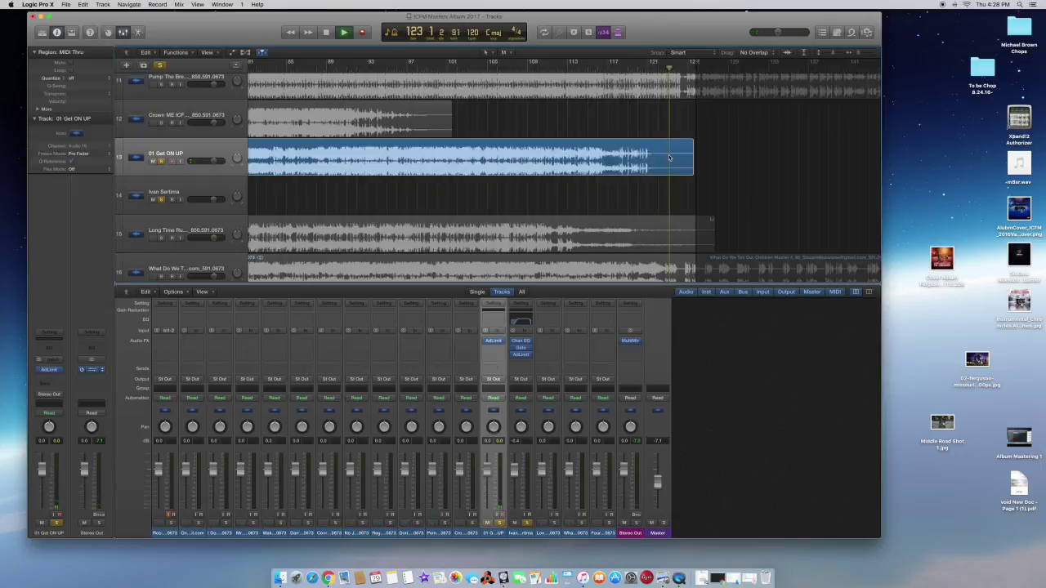
key(space)
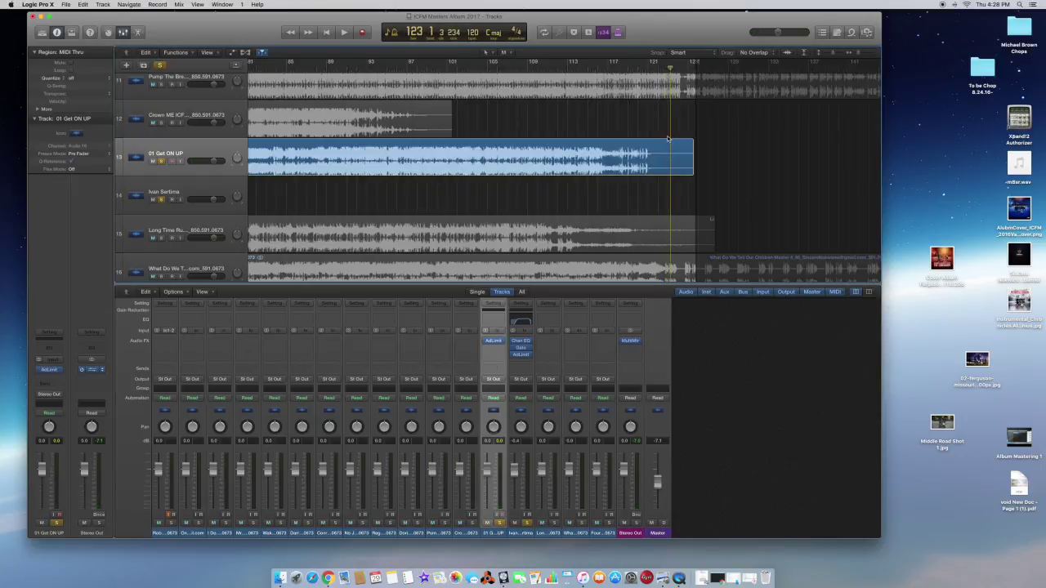
click(670, 70)
click(668, 70)
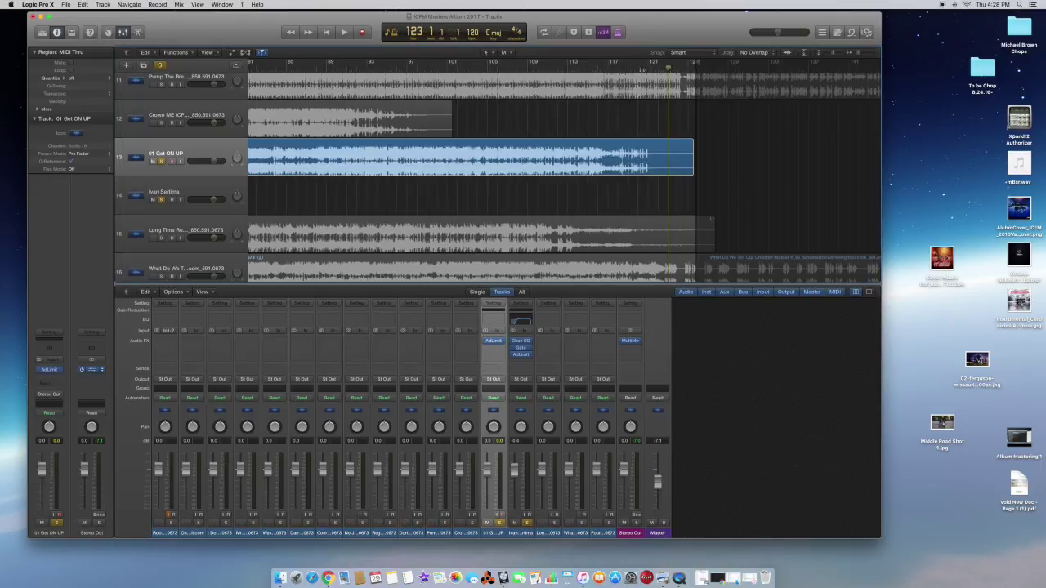
click(638, 68)
key(space)
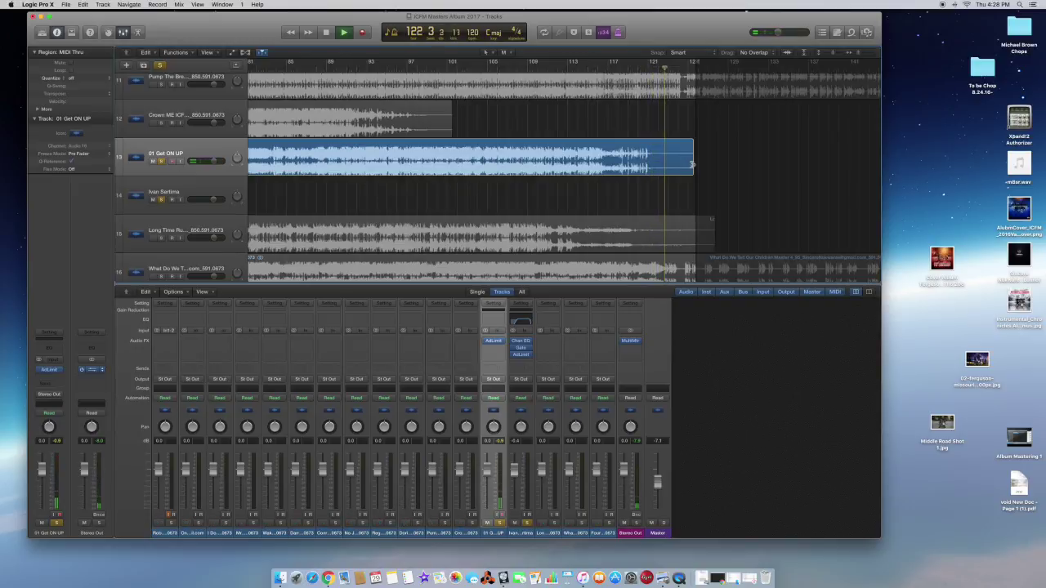
key(space)
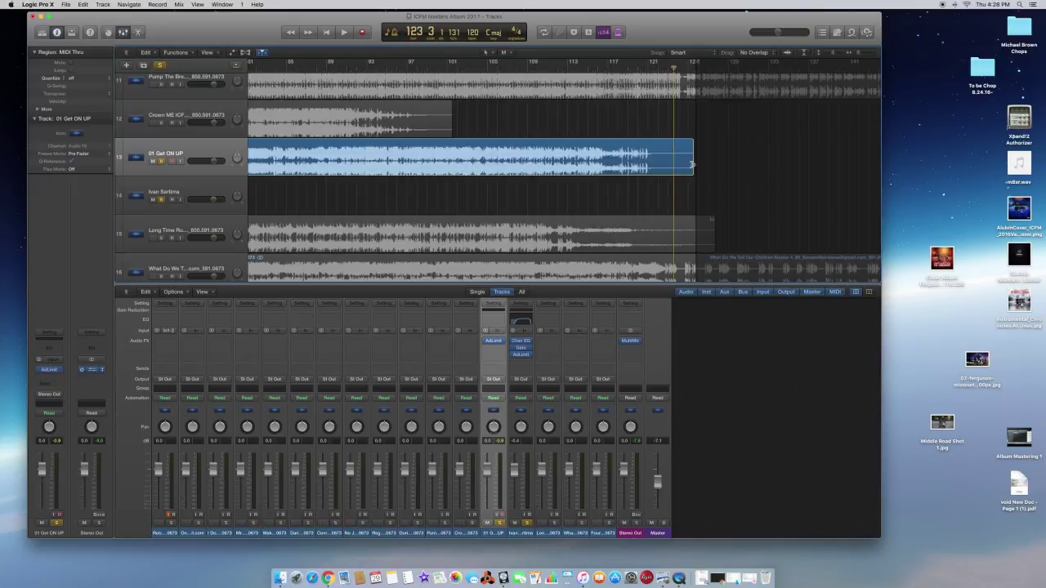
drag(692, 165, 672, 167)
Deselect the trimmed region and pull the project end in to the region's new end.
click(681, 179)
drag(695, 63, 672, 67)
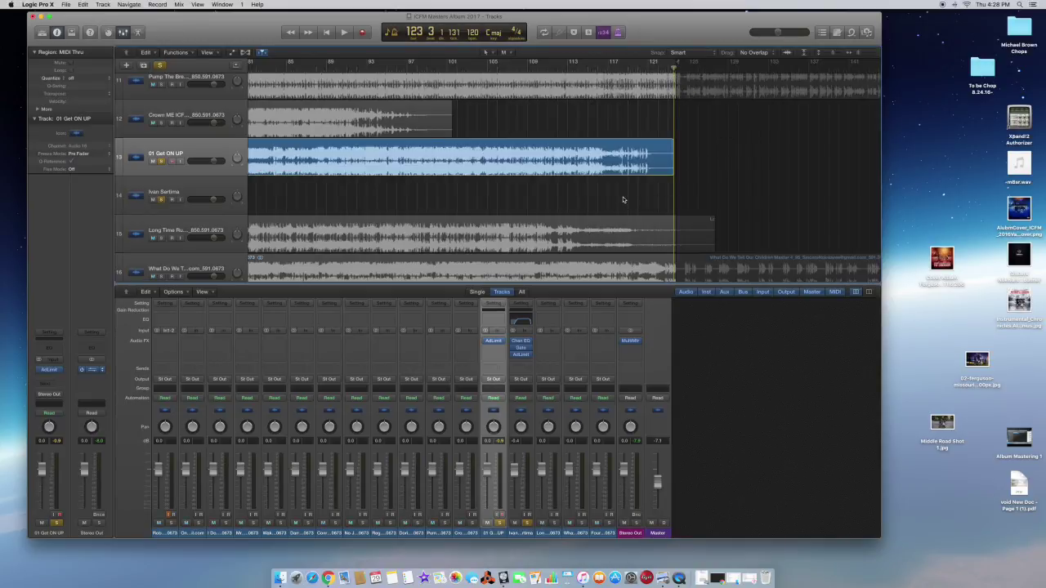
scroll(630, 197, left, 15)
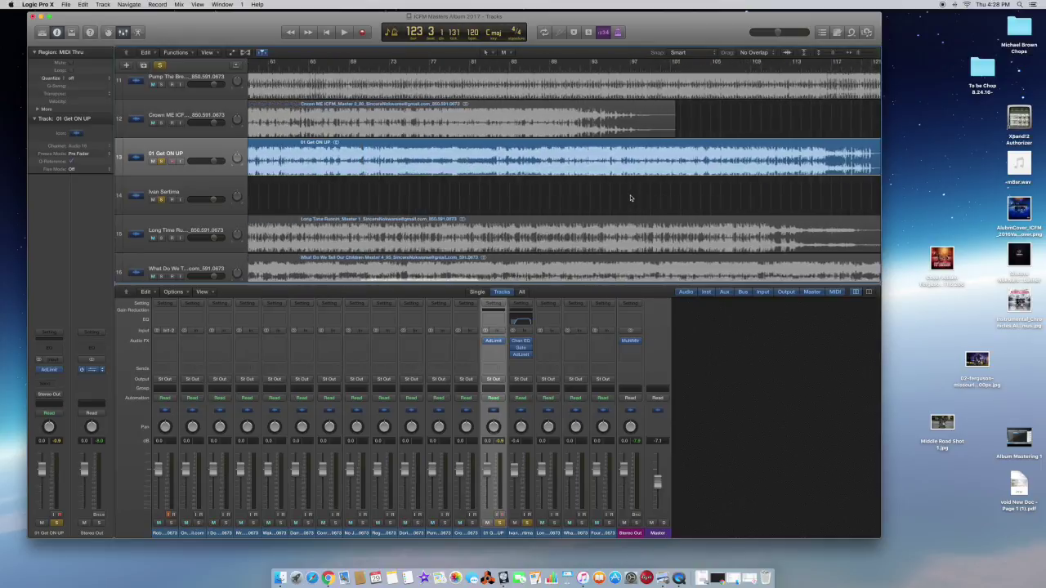
scroll(630, 198, left, 7)
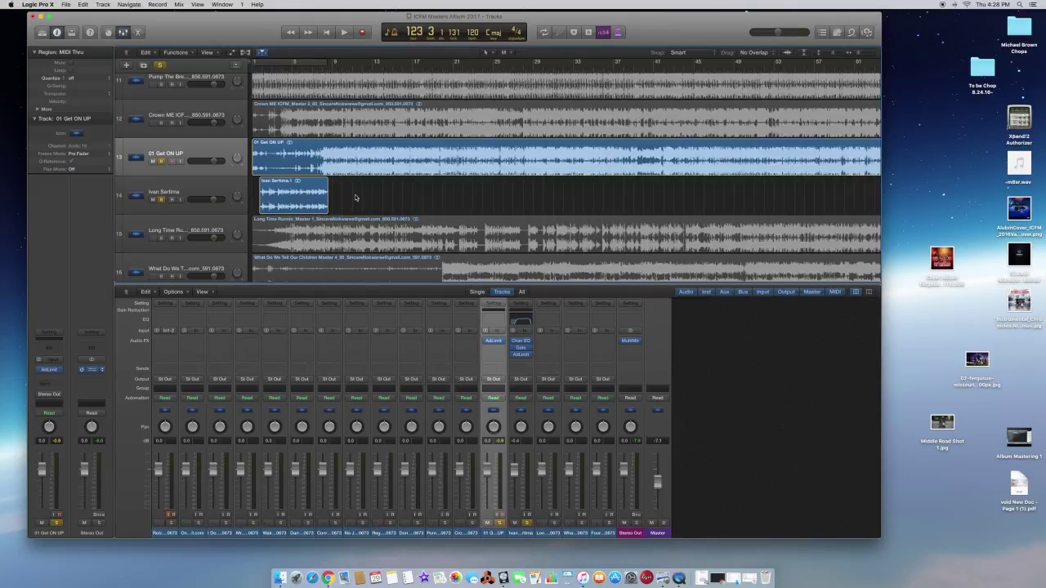
Show the 01 Get ON UP region in the Audio Track Editor with the E key.
click(356, 165)
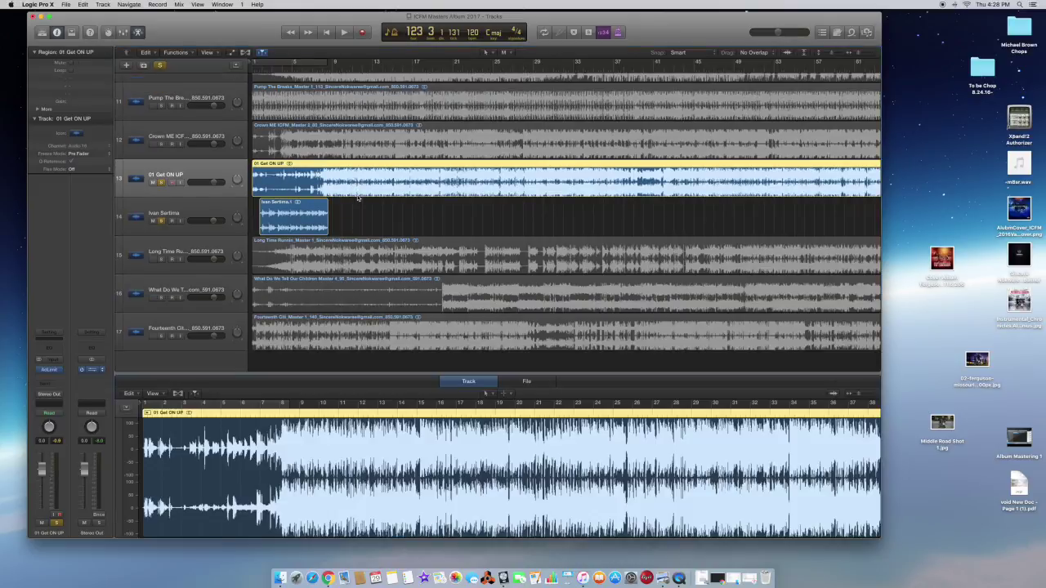
key(e)
click(356, 229)
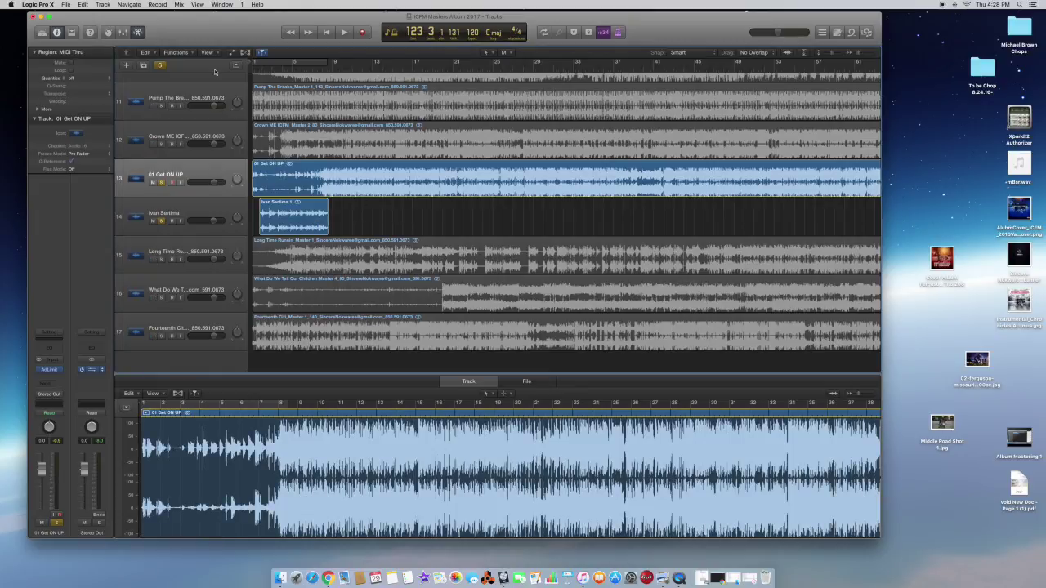
click(66, 4)
Bounce Project or Section to a 16-bit, 44100 Hz Wave file with dithering set to None.
mouse_move(112, 189)
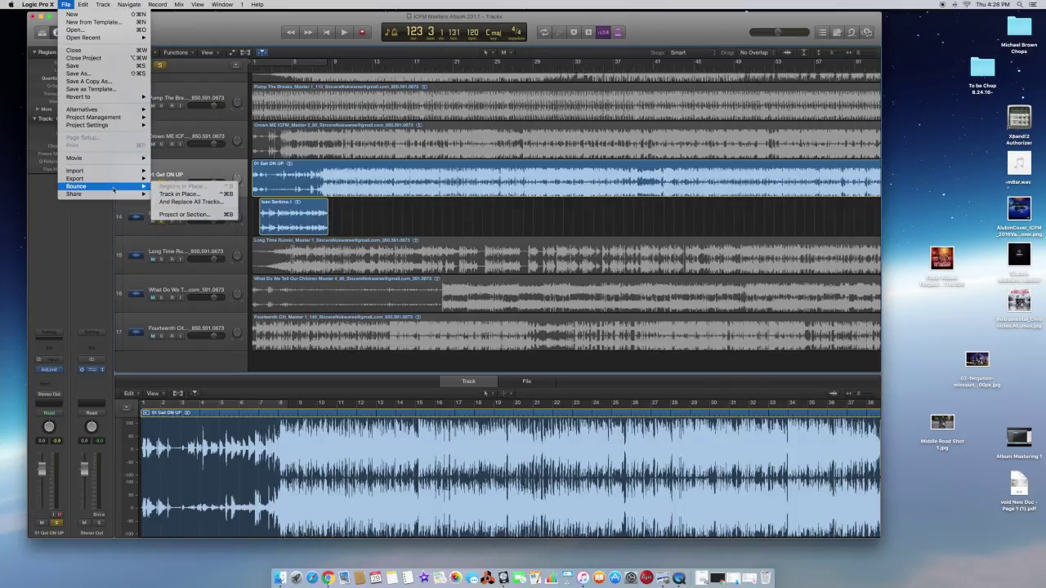
click(184, 214)
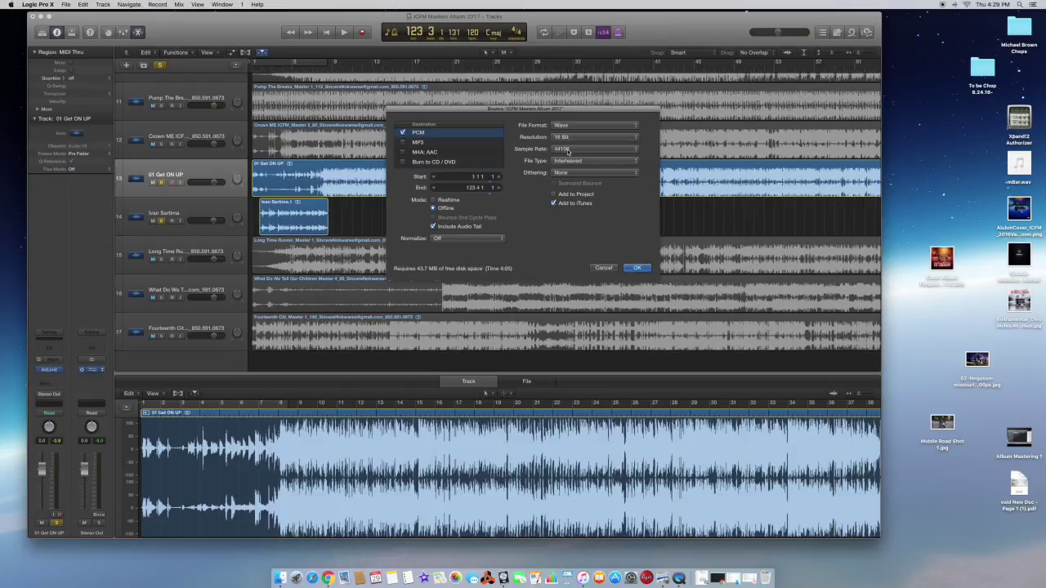
click(635, 173)
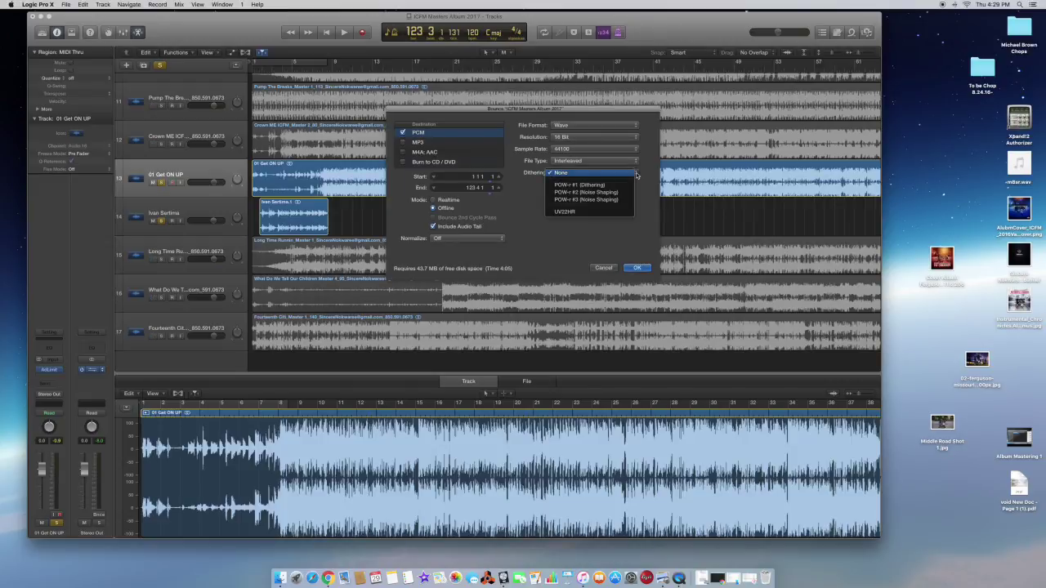
click(635, 174)
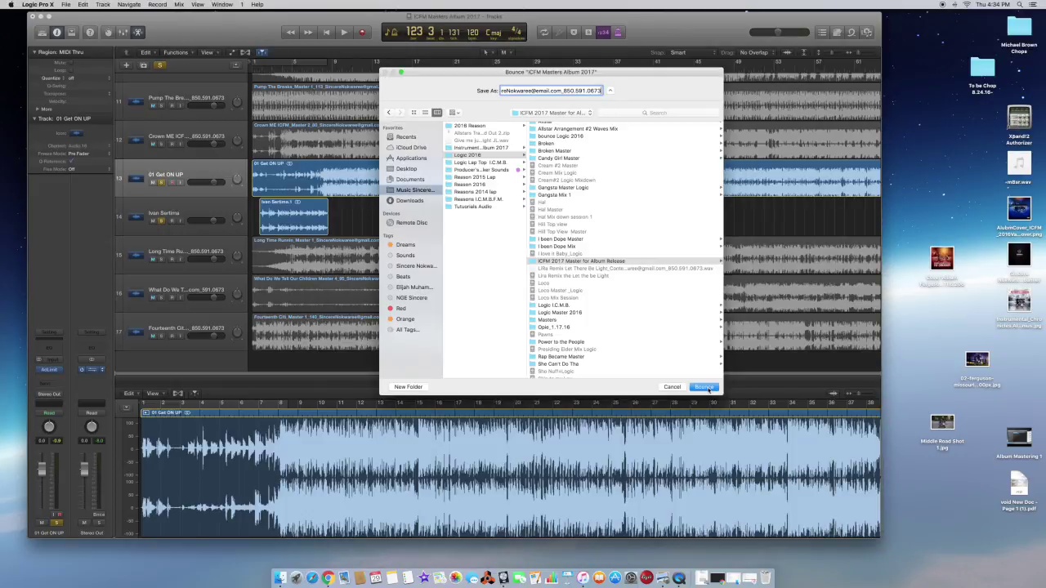
key(Return)
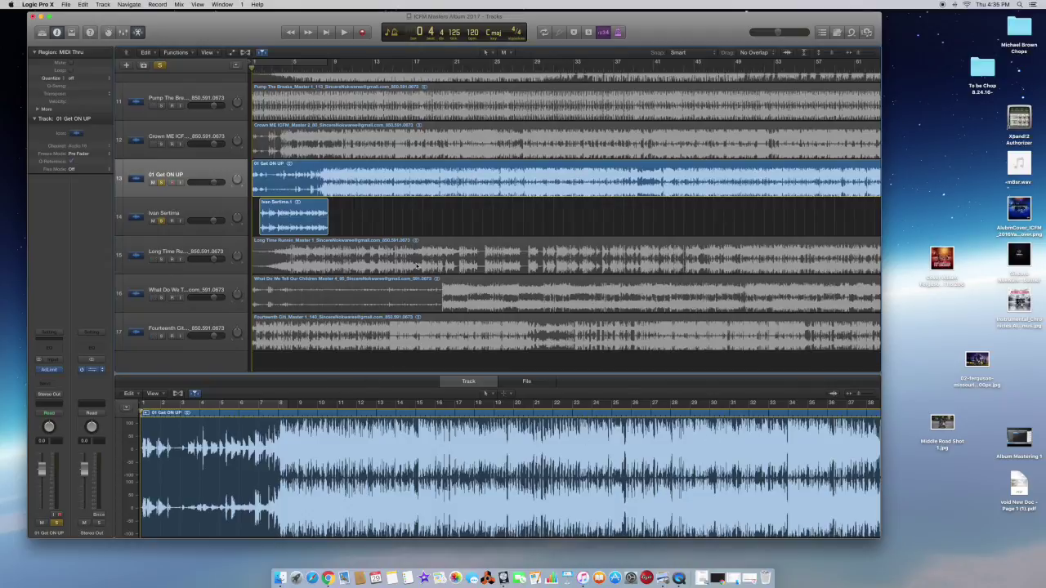
Select the first track and turn on its Solo button.
scroll(632, 196, right, 15)
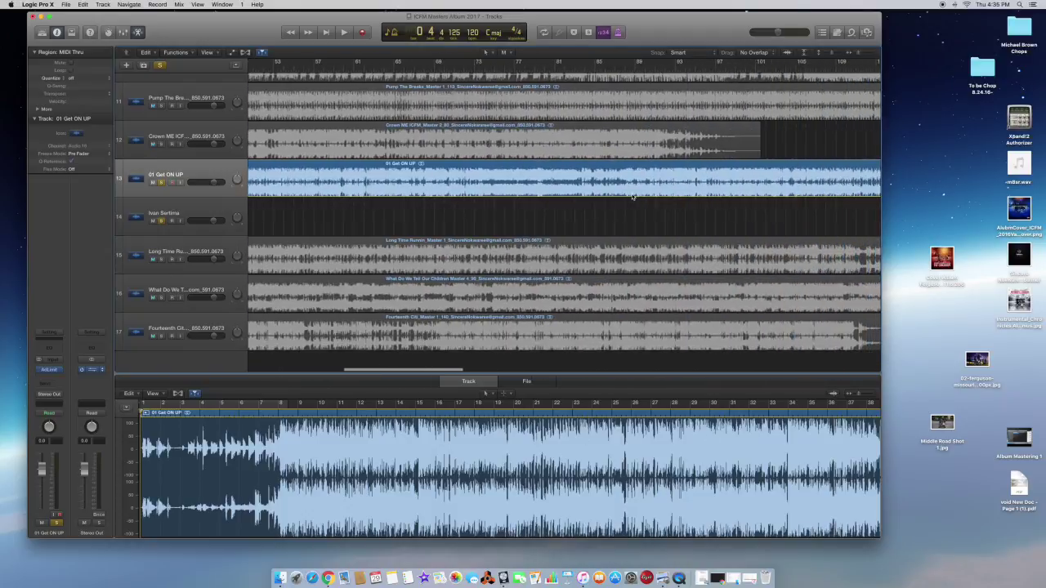
scroll(632, 197, right, 2)
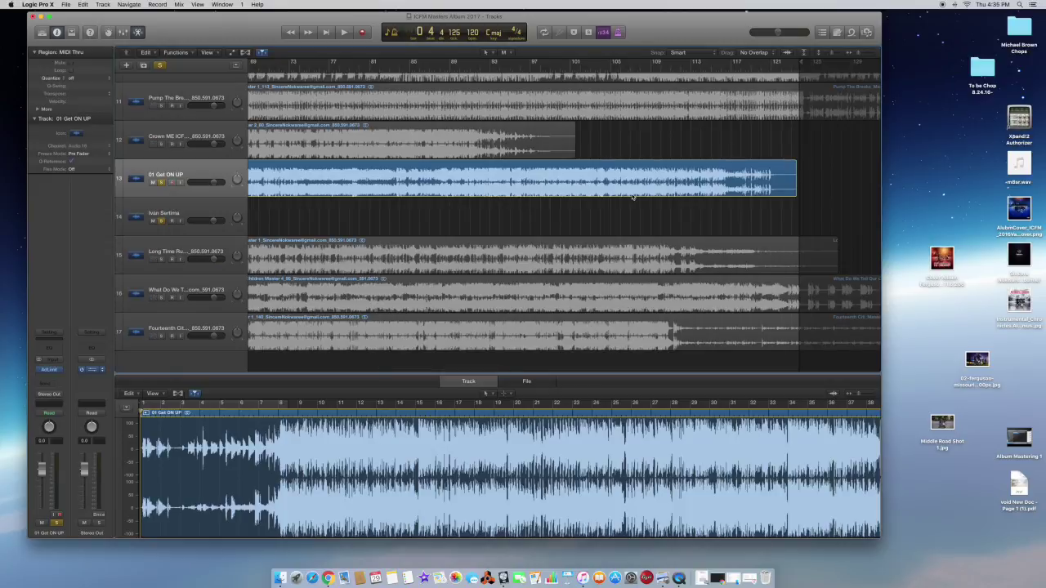
scroll(632, 197, left, 10)
scroll(632, 197, left, 10)
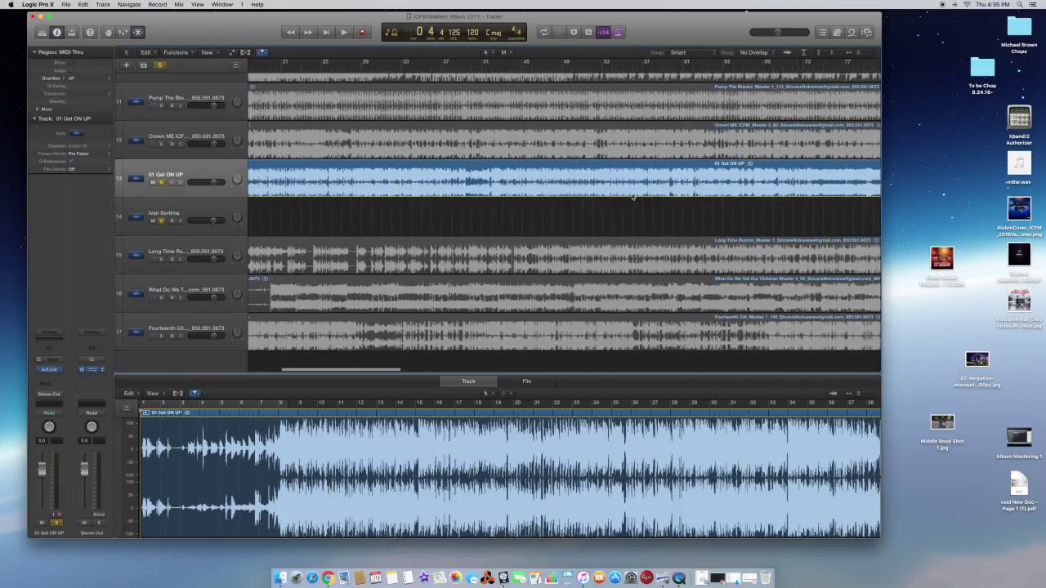
scroll(559, 205, up, 10)
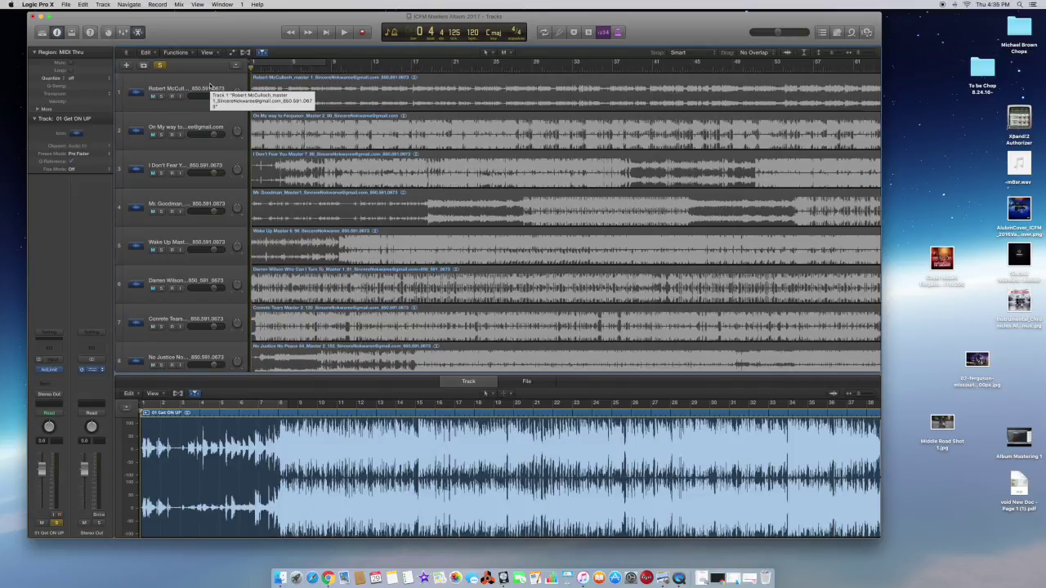
click(210, 85)
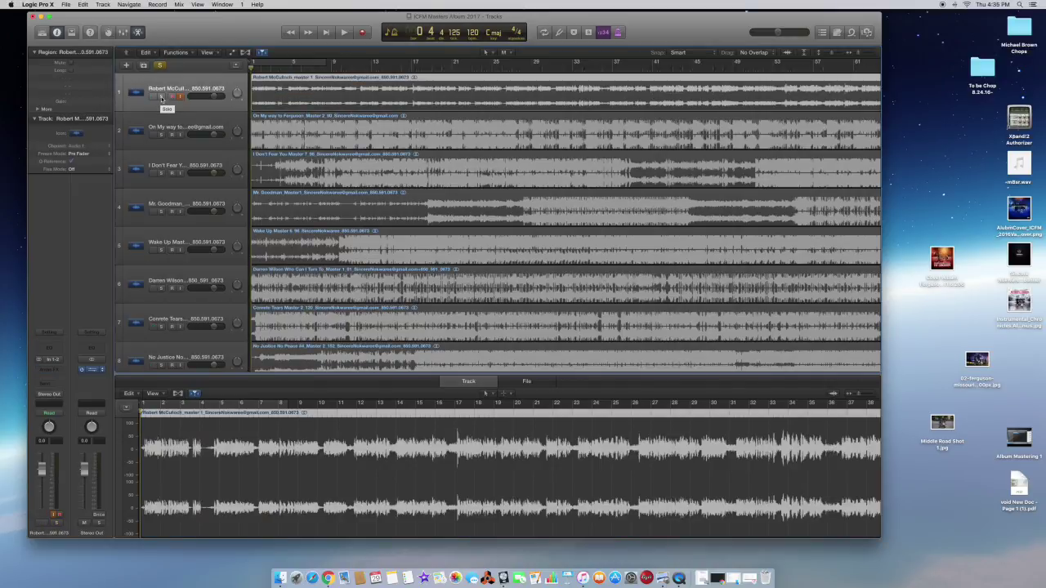
click(161, 97)
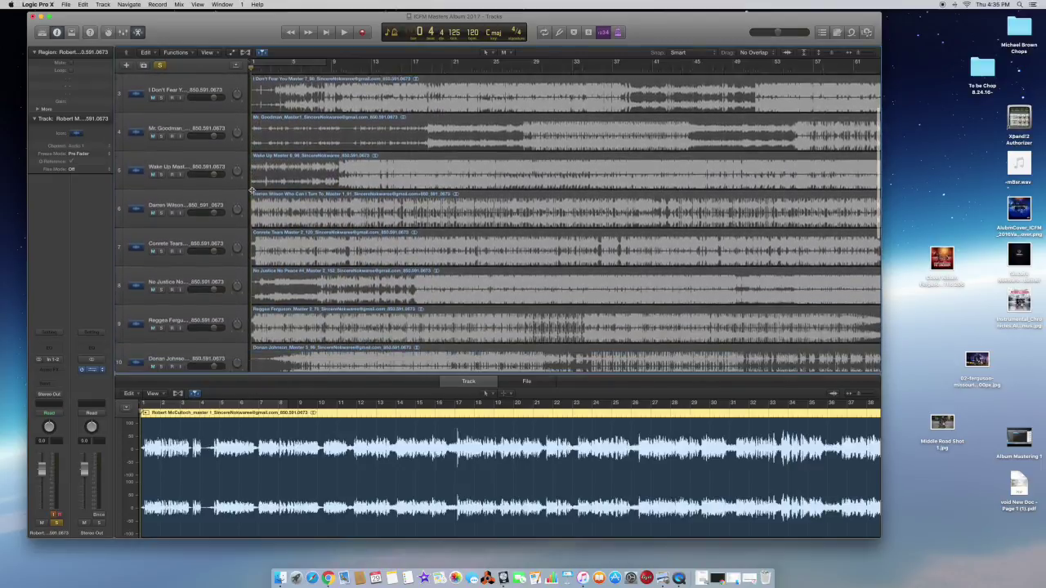
Turn off Solo on track 14 and start playing the project from the beginning.
scroll(253, 190, down, 5)
scroll(253, 190, down, 4)
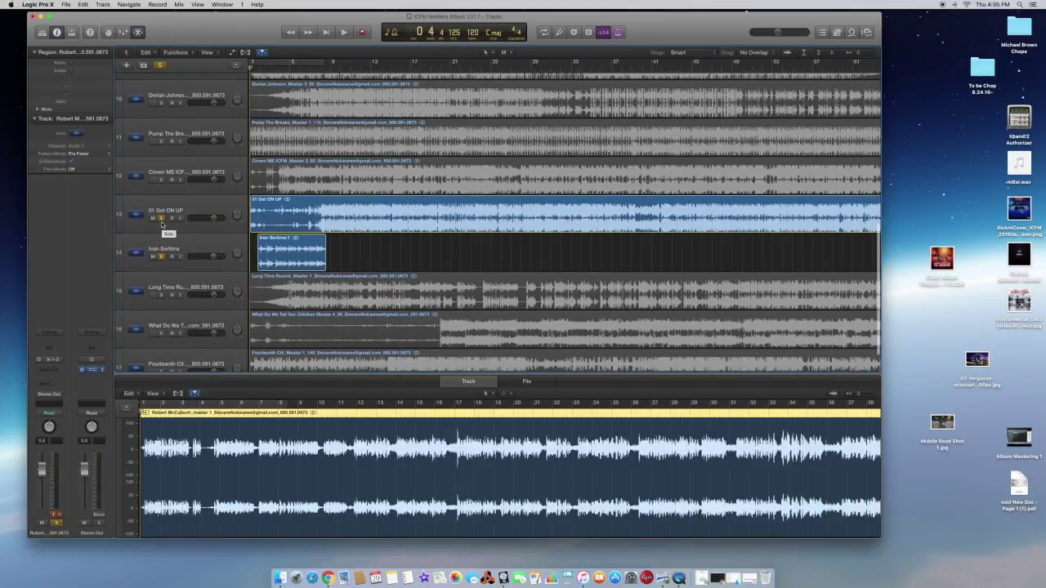
click(163, 227)
scroll(163, 237, up, 1)
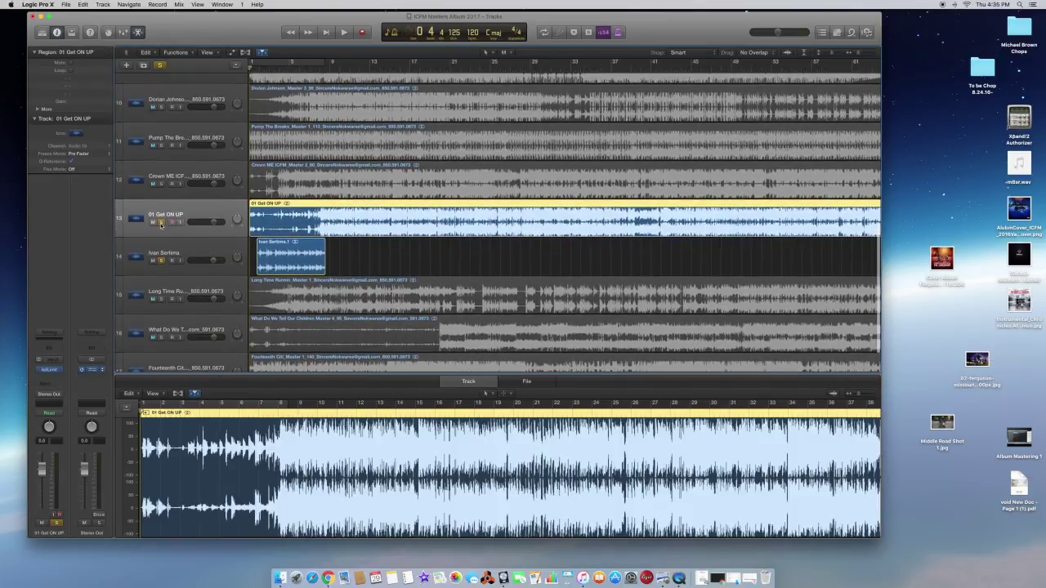
click(161, 228)
click(161, 261)
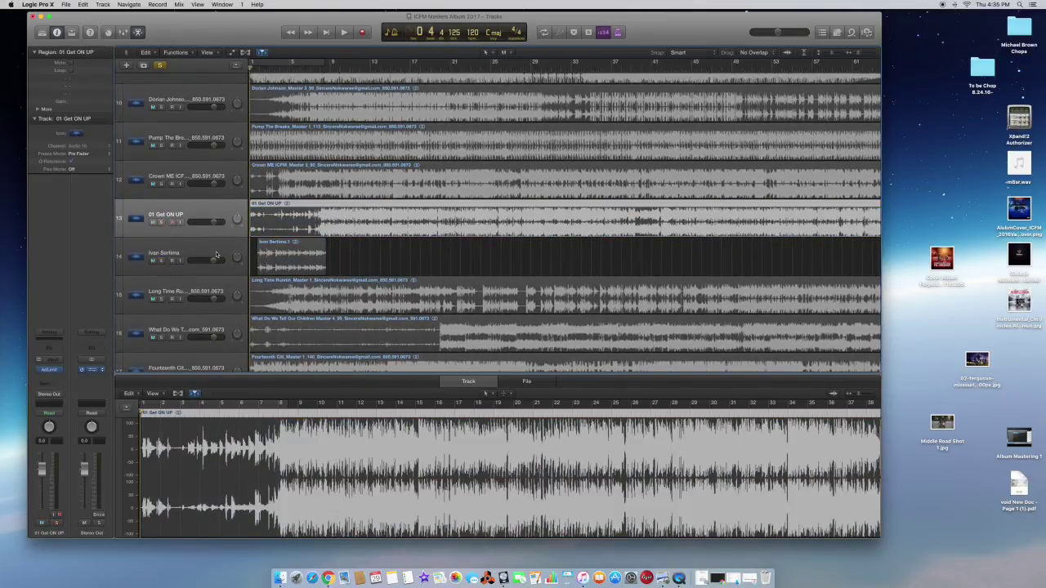
scroll(213, 249, up, 10)
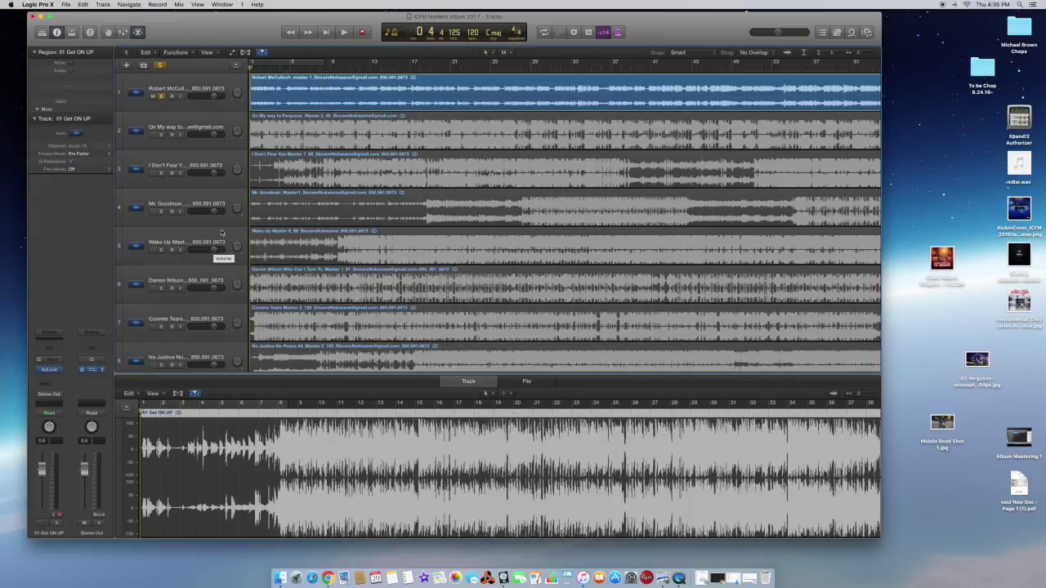
scroll(221, 224, up, 2)
key(space)
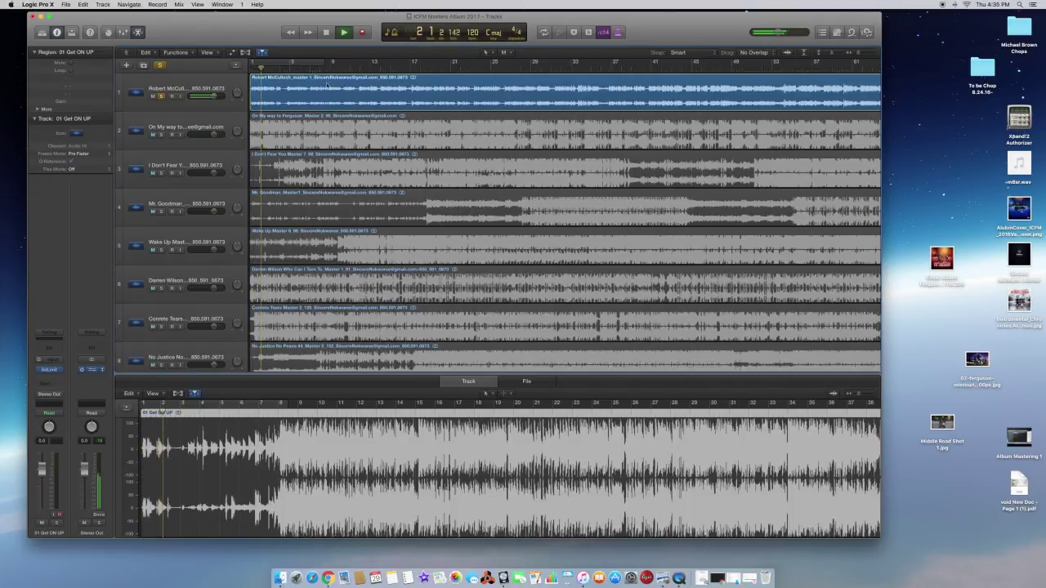
Show the mixer and open the MultiMeter insert on the Stereo Out channel.
click(107, 32)
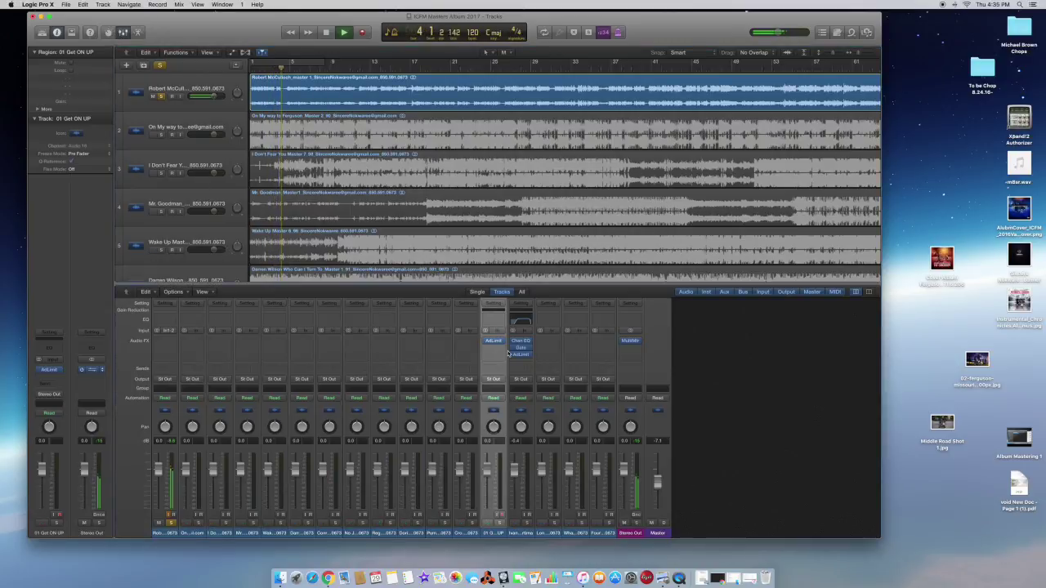
click(629, 342)
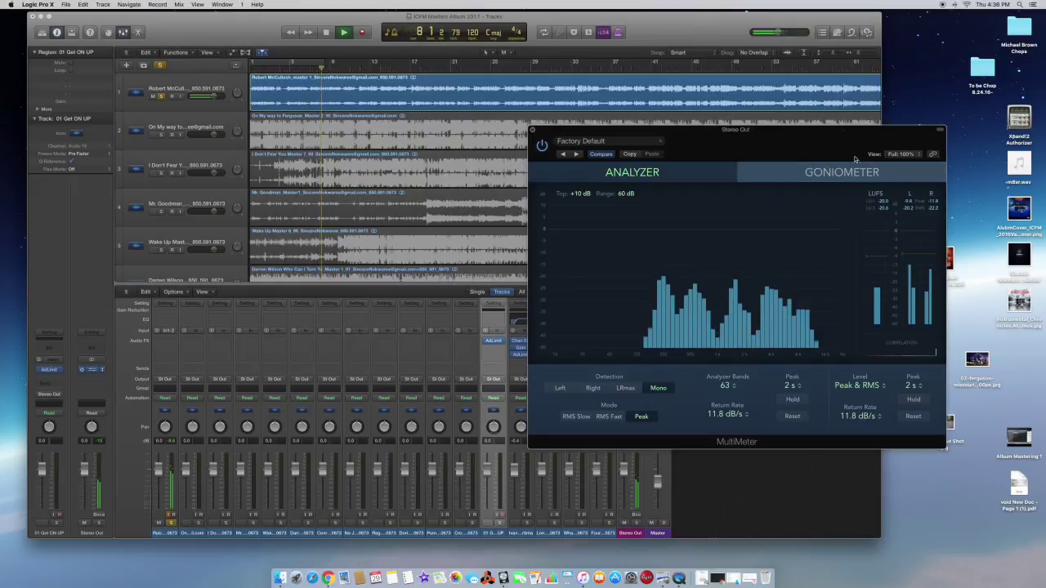
drag(844, 137, 791, 155)
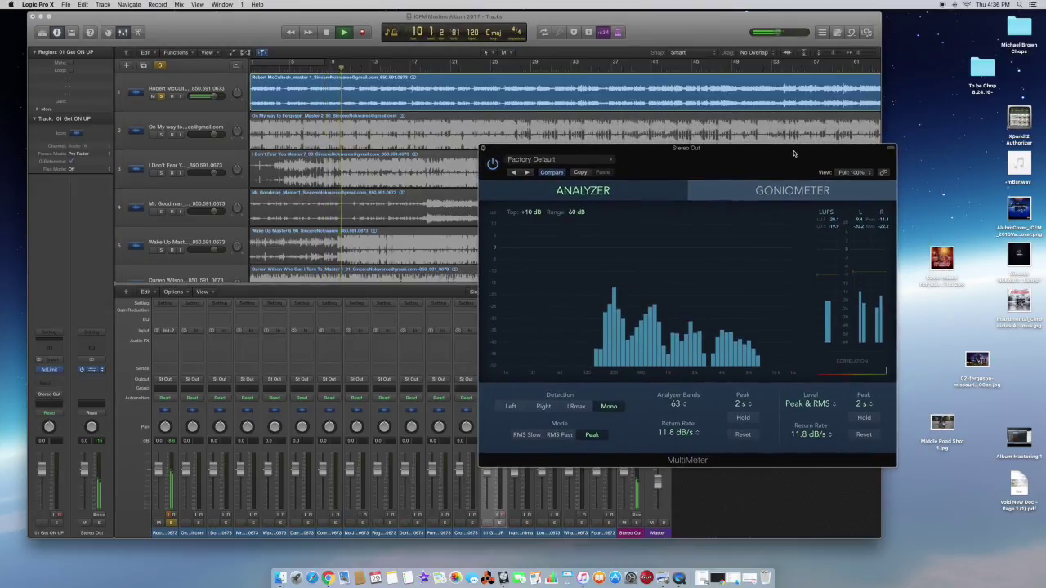
mouse_move(794, 153)
mouse_down()
mouse_move(806, 228)
mouse_move(796, 173)
mouse_up()
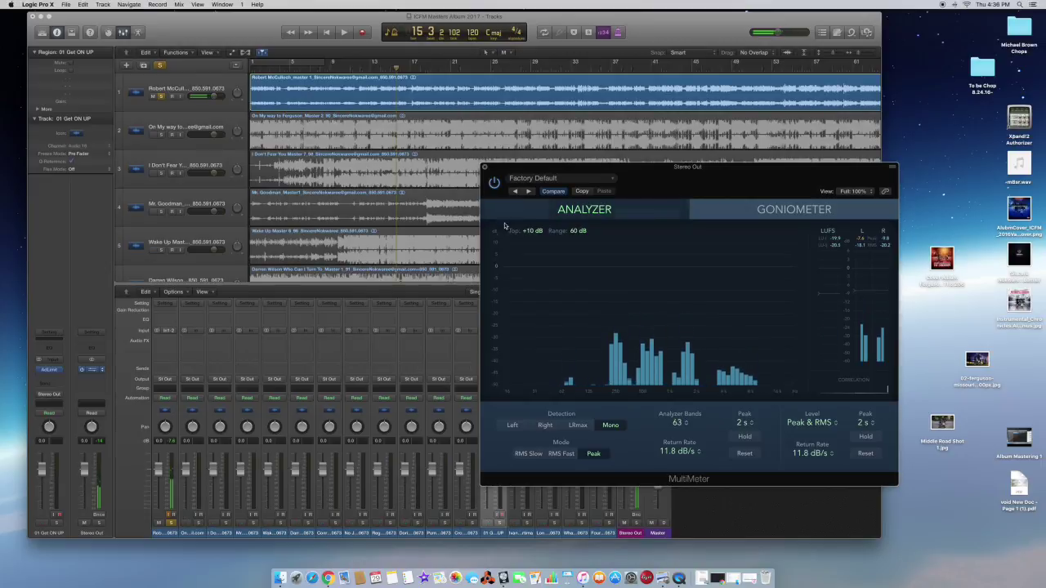
Move the MultiMeter window to the lower right so the goniometer is visible.
drag(507, 169, 825, 337)
scroll(522, 156, down, 5)
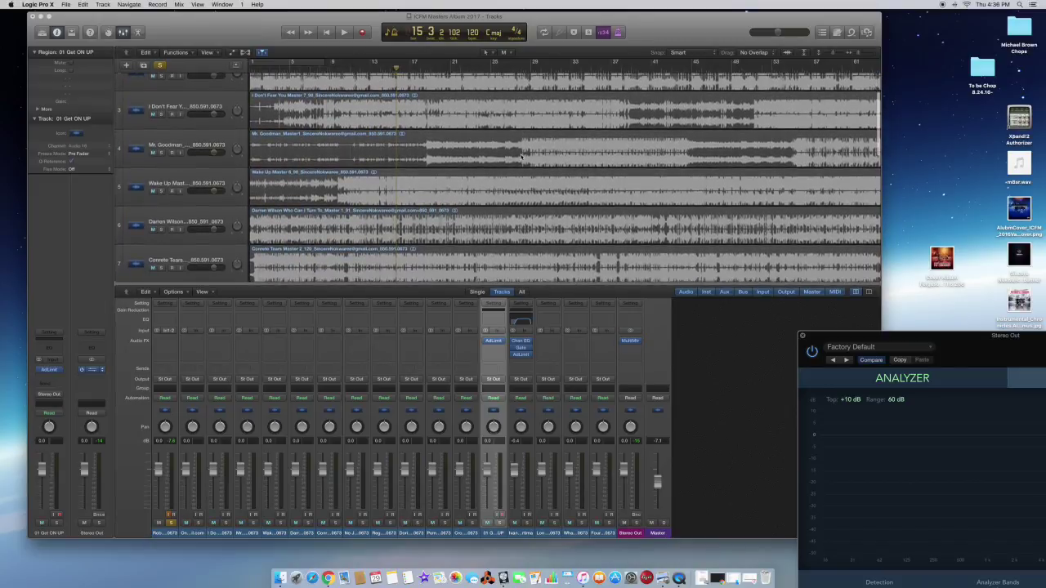
scroll(523, 157, up, 2)
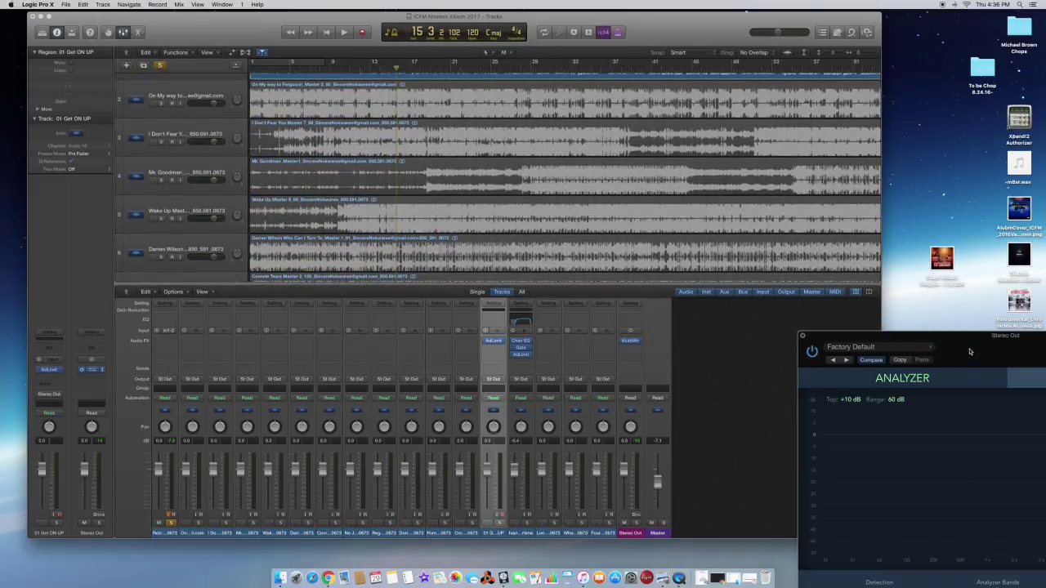
drag(972, 340, 835, 341)
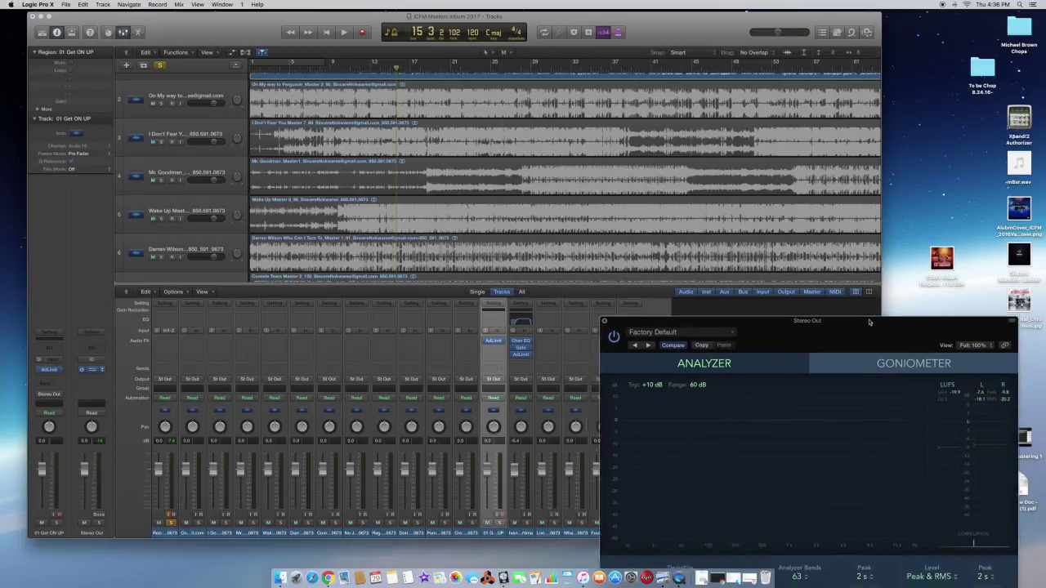
drag(869, 323, 831, 310)
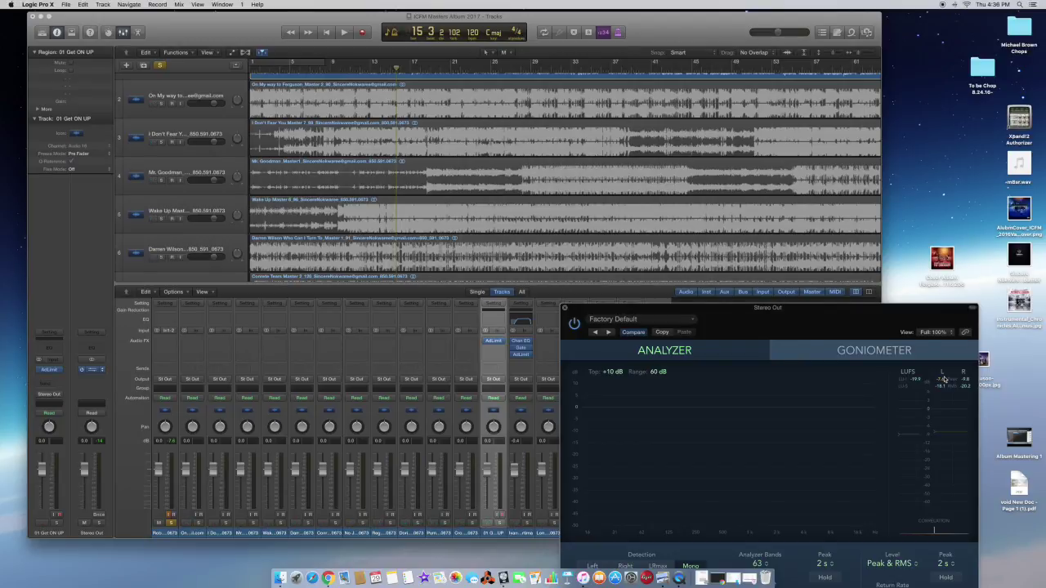
Drag the MultiMeter window up to the top edge of the screen.
drag(712, 311, 684, 27)
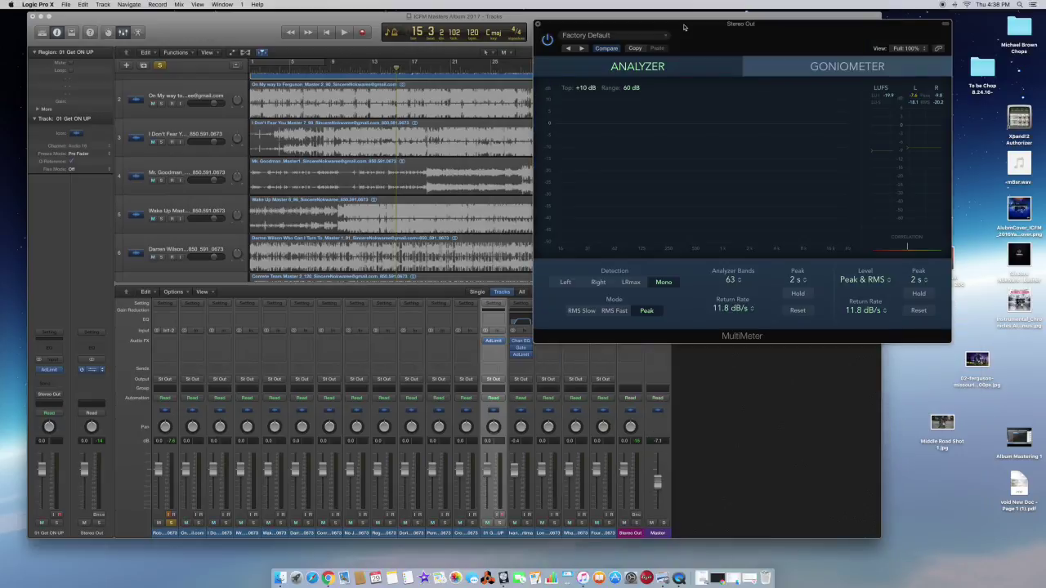